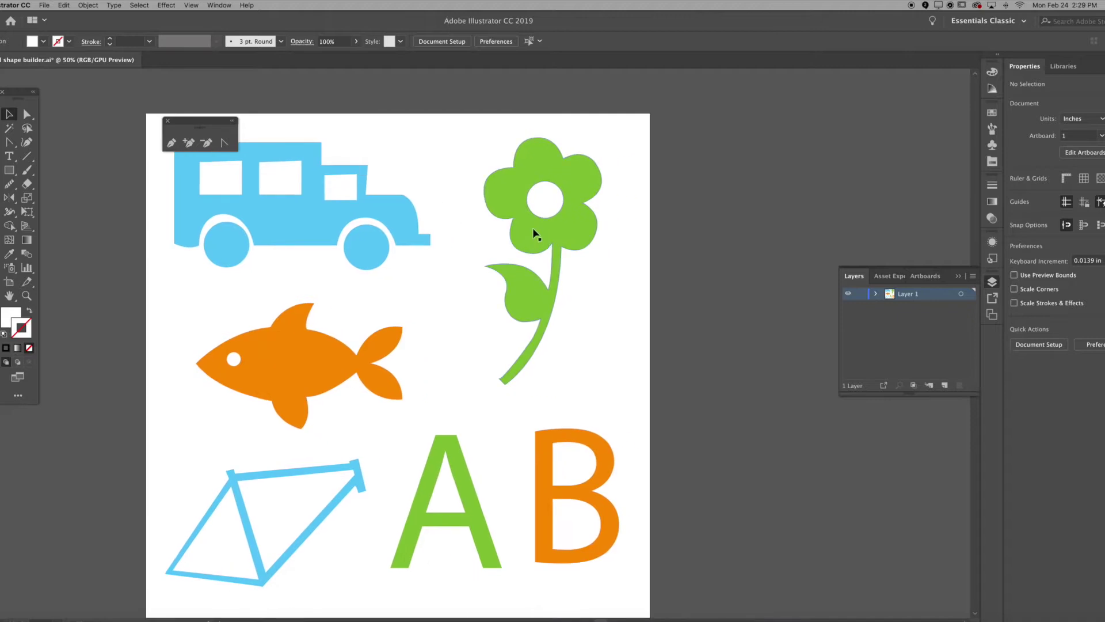
Close the floating Pen tools panel and reposition the orange letter B slightly closer to the letter A
{"action": "left_click", "coordinate": [167, 122]}
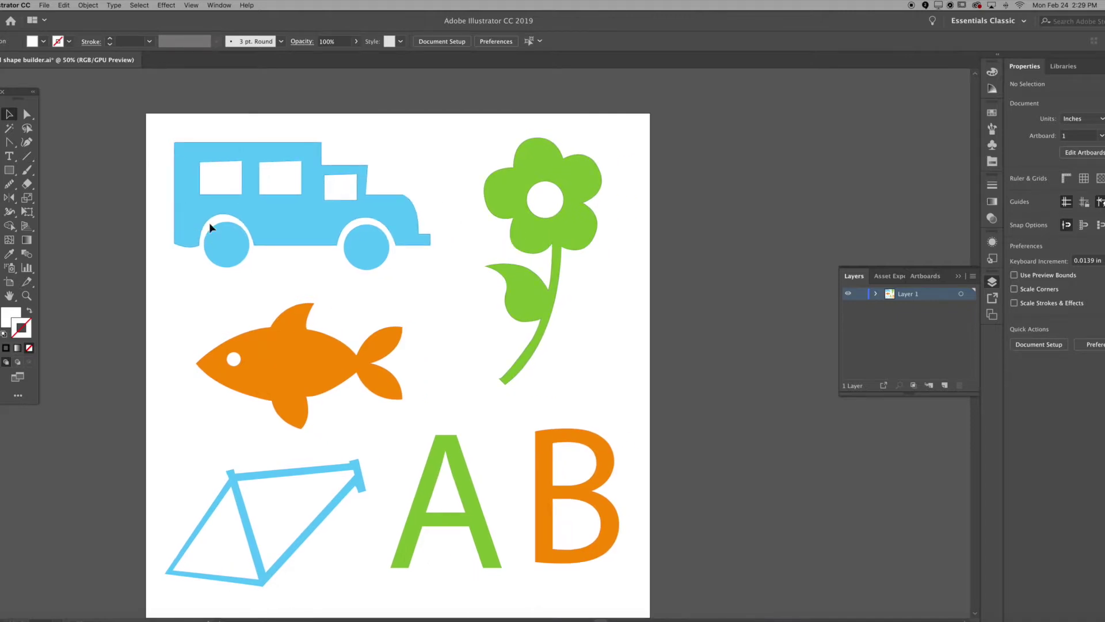
{"action": "left_click_drag", "start_coordinate": [566, 433], "coordinate": [744, 430]}
{"action": "left_click", "coordinate": [759, 464]}
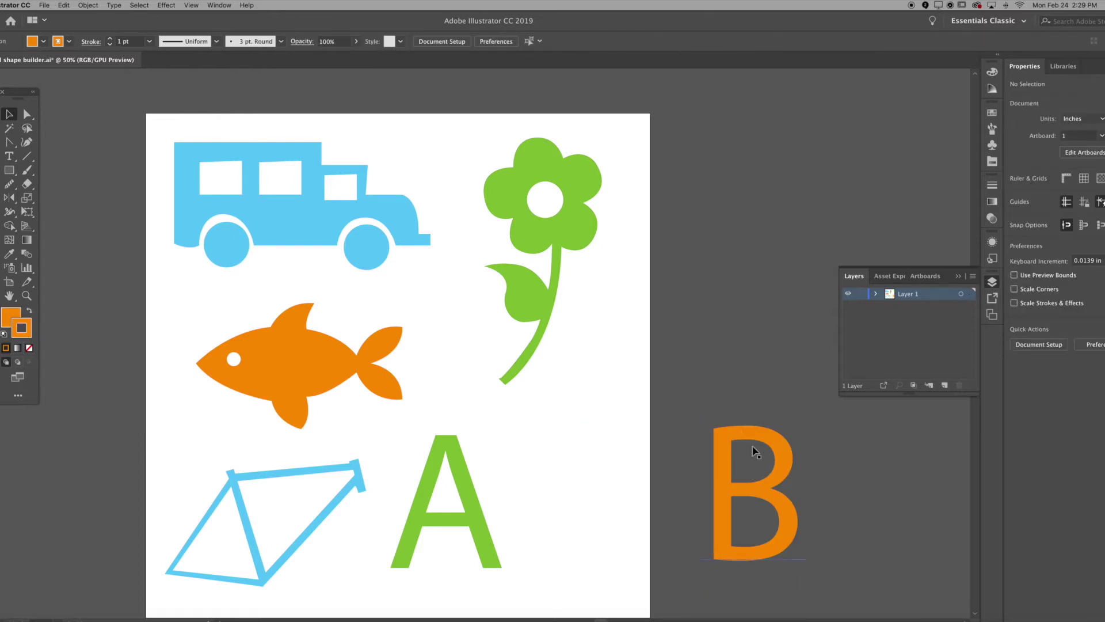
{"action": "left_click_drag", "start_coordinate": [743, 436], "coordinate": [548, 445]}
Shift the green flower slightly to the right within the artboard
{"action": "left_click", "coordinate": [582, 339]}
{"action": "left_click_drag", "start_coordinate": [547, 230], "coordinate": [564, 203]}
{"action": "left_click", "coordinate": [883, 176]}
{"action": "left_click", "coordinate": [682, 193]}
{"action": "left_click", "coordinate": [629, 215]}
{"action": "left_click", "coordinate": [720, 184]}
{"action": "left_click_drag", "start_coordinate": [301, 212], "coordinate": [270, 219]}
{"action": "left_click", "coordinate": [729, 238]}
Try moving the fish and the bicycle frame off the artboard, undoing each move
{"action": "left_click_drag", "start_coordinate": [388, 365], "coordinate": [842, 441]}
{"action": "key", "text": "ctrl+z"}
{"action": "left_click_drag", "start_coordinate": [284, 476], "coordinate": [818, 479]}
{"action": "left_click", "coordinate": [762, 444]}
{"action": "key", "text": "ctrl+z"}
{"action": "left_click", "coordinate": [347, 293]}
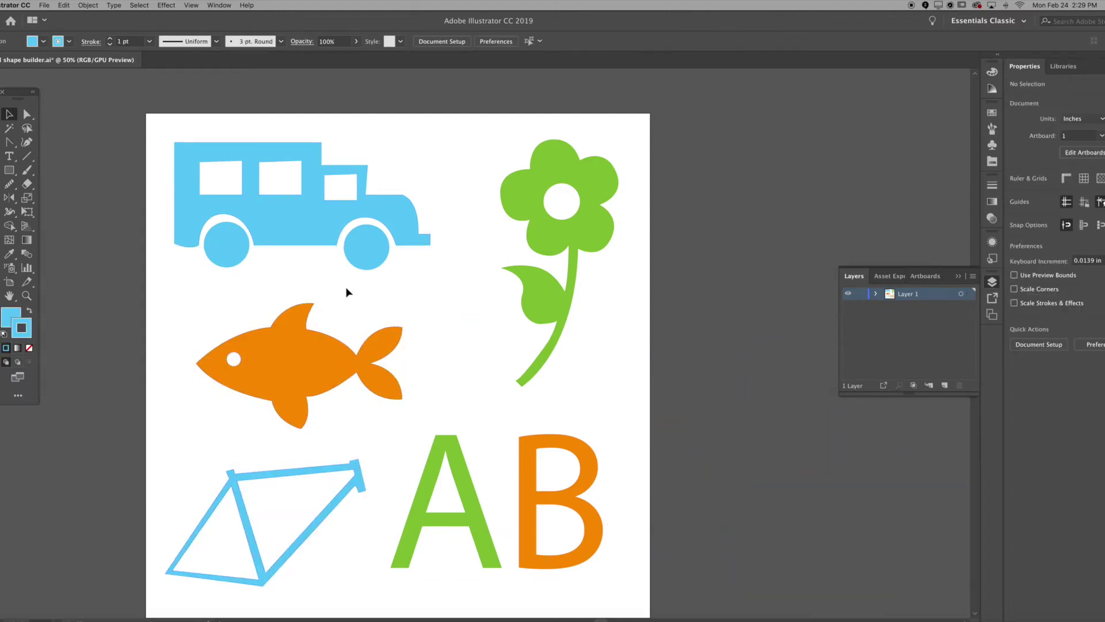
Group all the artwork on the artboard into one object and test that it moves together, undoing the test move
{"action": "left_click", "coordinate": [136, 123]}
{"action": "key", "text": "super+a"}
{"action": "key", "text": "super+g"}
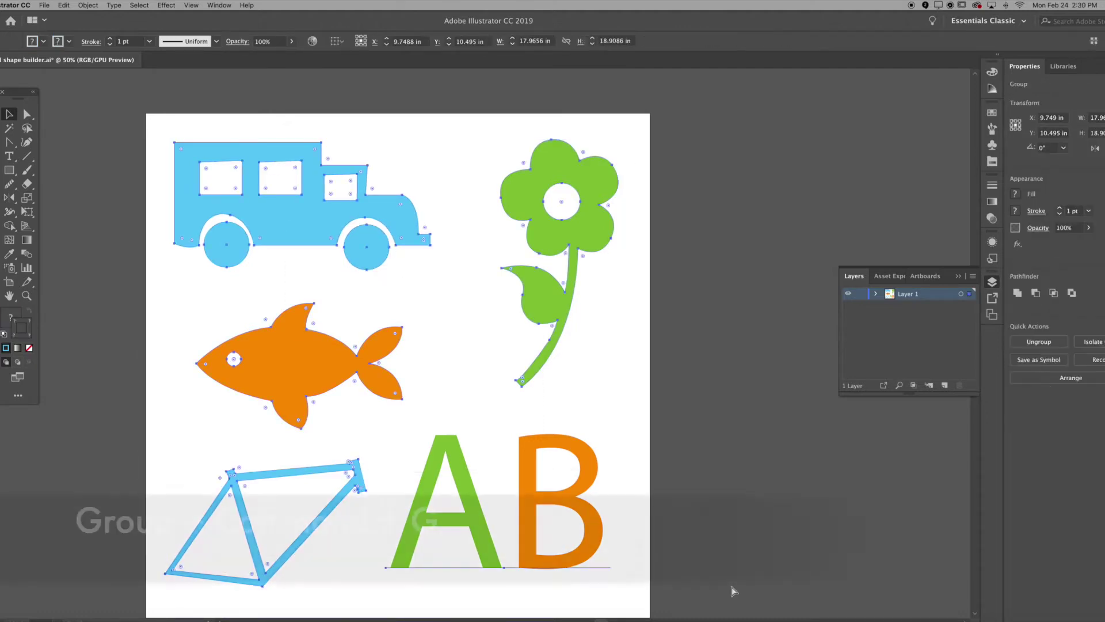
{"action": "left_click", "coordinate": [732, 586]}
{"action": "left_click_drag", "start_coordinate": [582, 229], "coordinate": [696, 216]}
{"action": "key", "text": "super+z"}
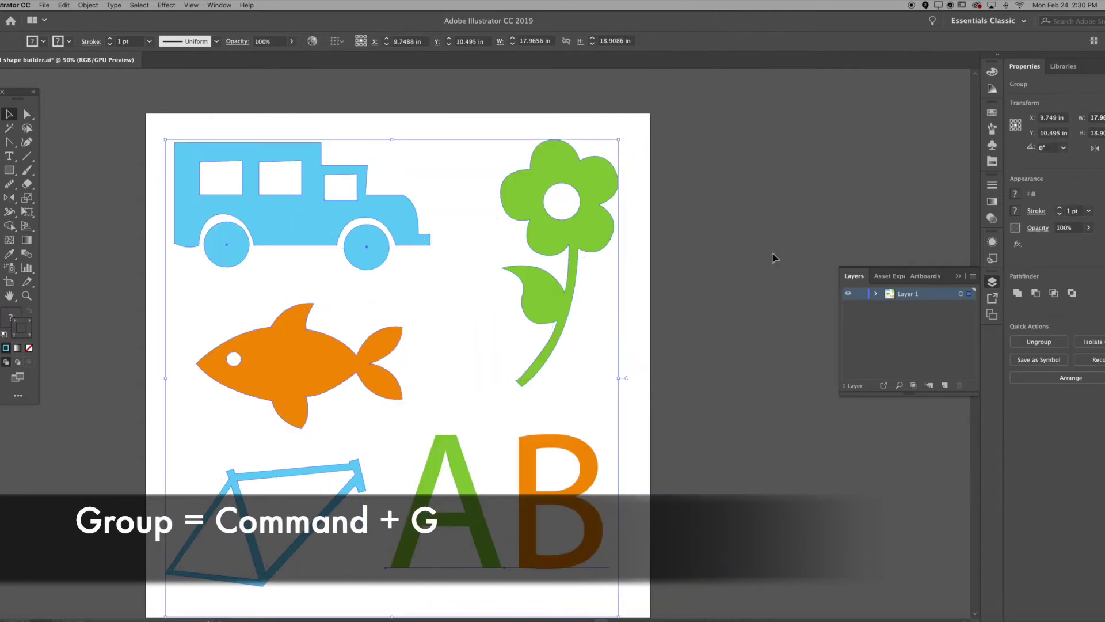
Lock the artwork group inside Layer 1 and add a new layer above it for tracing
{"action": "left_click", "coordinate": [876, 294]}
{"action": "left_click", "coordinate": [465, 215]}
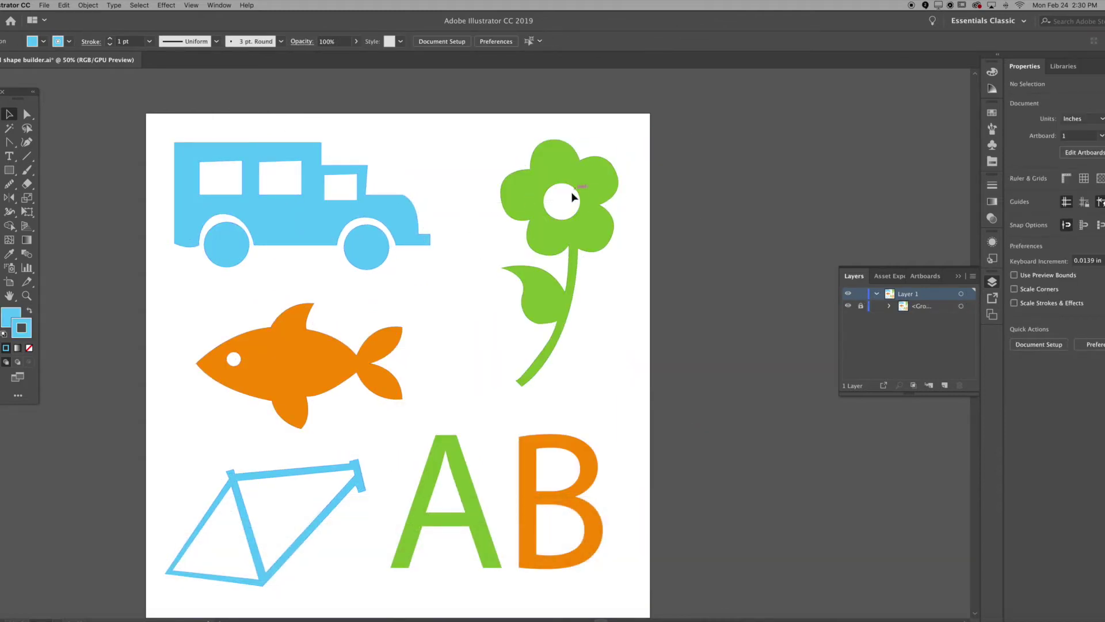
{"action": "left_click", "coordinate": [944, 385]}
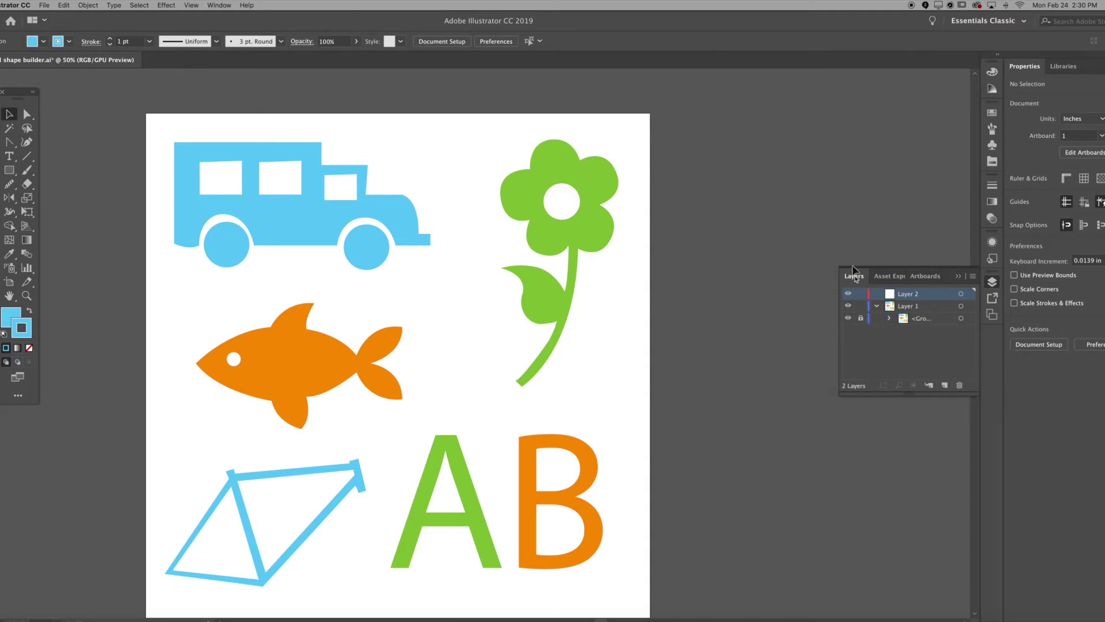
{"action": "left_click", "coordinate": [848, 306]}
{"action": "left_click", "coordinate": [847, 306]}
{"action": "left_click", "coordinate": [959, 276]}
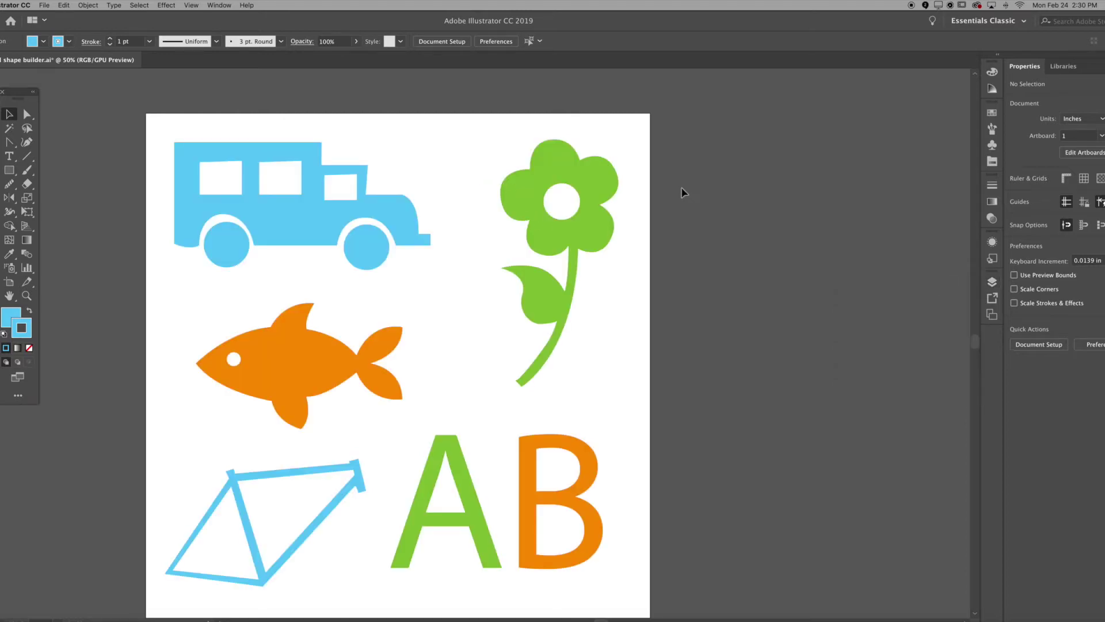
Set the fill to none and the stroke colour to the red swatch
{"action": "left_click_drag", "start_coordinate": [427, 205], "coordinate": [517, 221]}
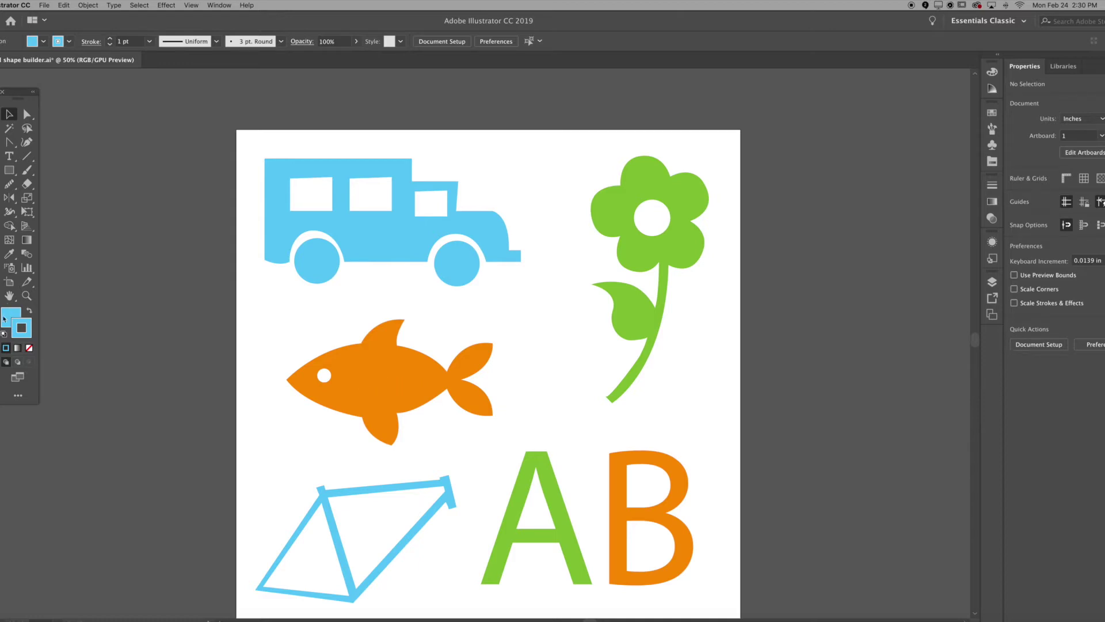
{"action": "left_click", "coordinate": [6, 348]}
{"action": "left_click", "coordinate": [29, 348]}
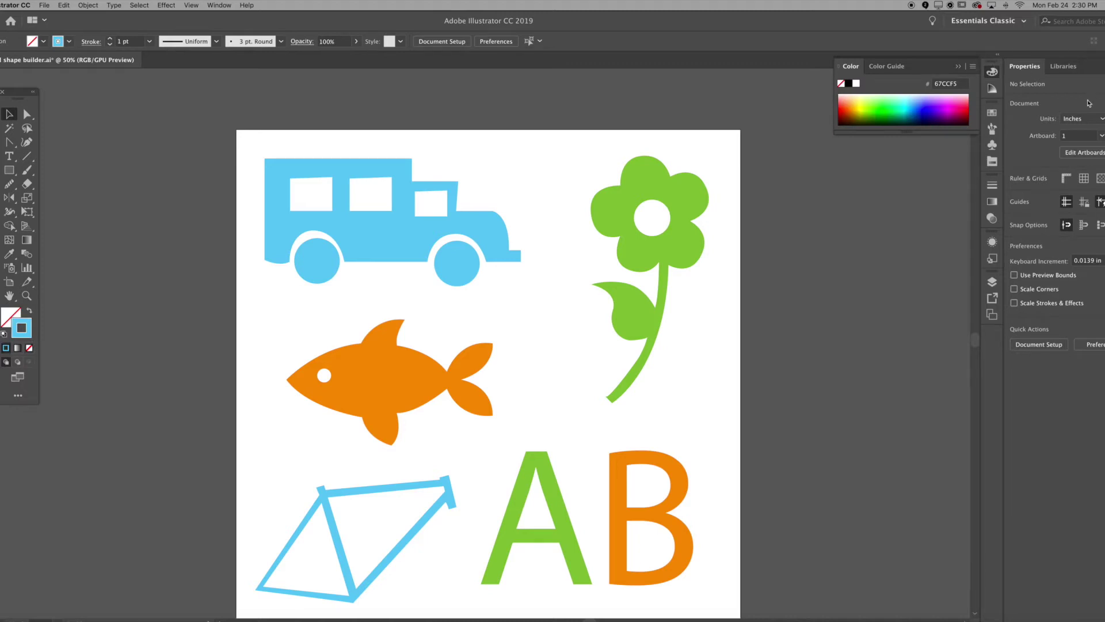
{"action": "left_click", "coordinate": [992, 114]}
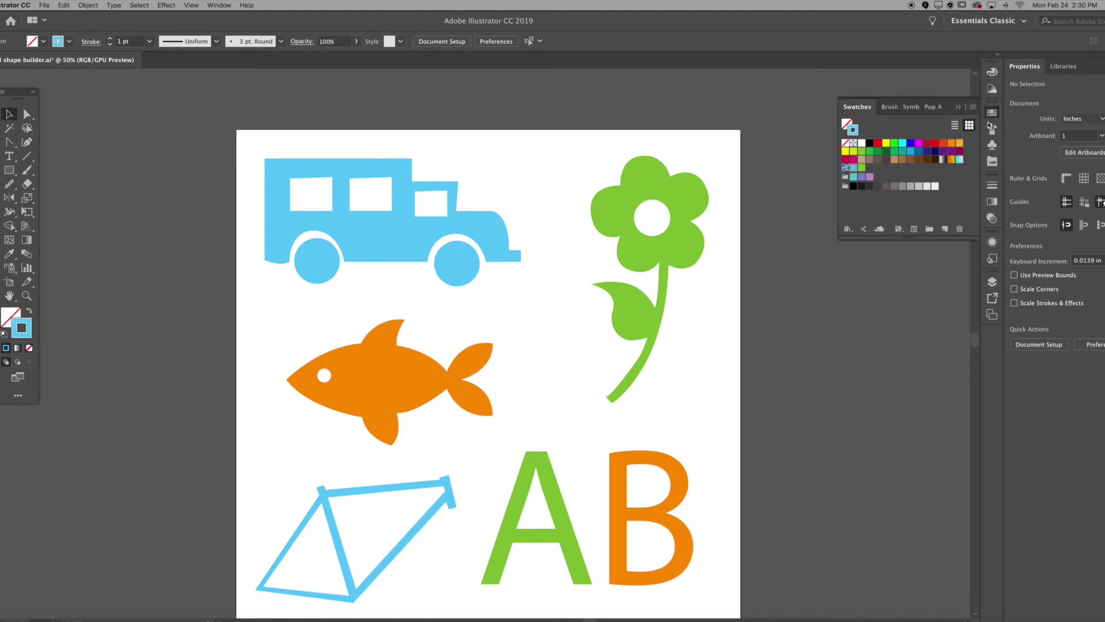
{"action": "left_click", "coordinate": [878, 143]}
Activate the Pen tool and detach its tool group as a floating panel beside the toolbar
{"action": "key", "text": "p"}
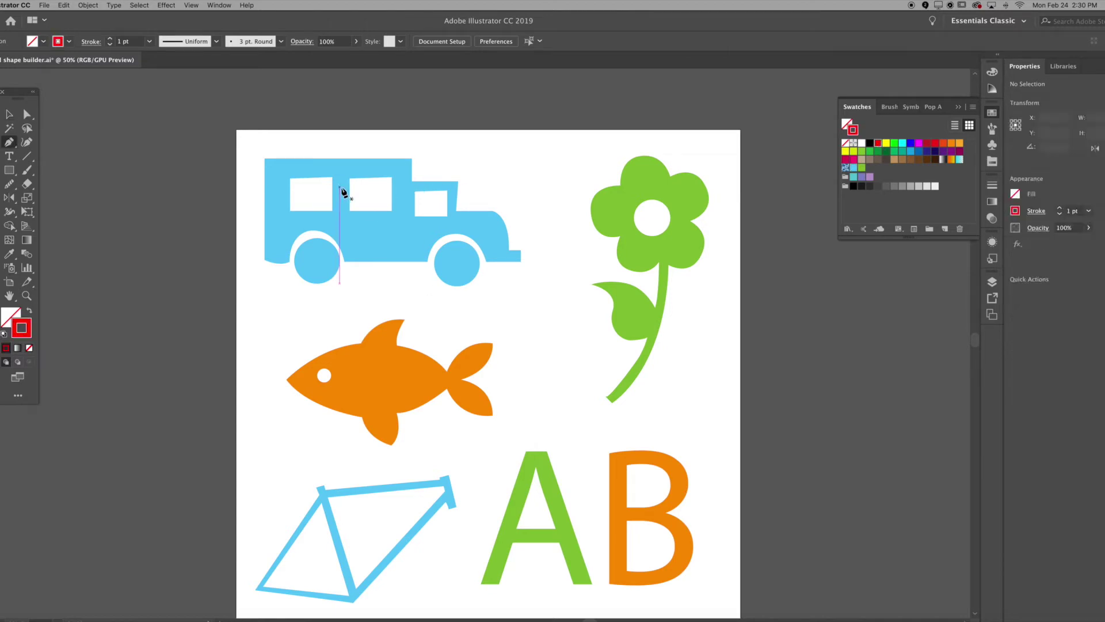
{"action": "left_click_drag", "start_coordinate": [6, 144], "coordinate": [153, 152]}
{"action": "left_click_drag", "start_coordinate": [65, 157], "coordinate": [128, 107]}
Trace the car's windshield edge, hood, curved nose and bumper with the Pen tool, ending at the front wheel arch
{"action": "key", "text": "super+equal"}
{"action": "key", "text": "super+equal"}
{"action": "key", "text": "super+equal"}
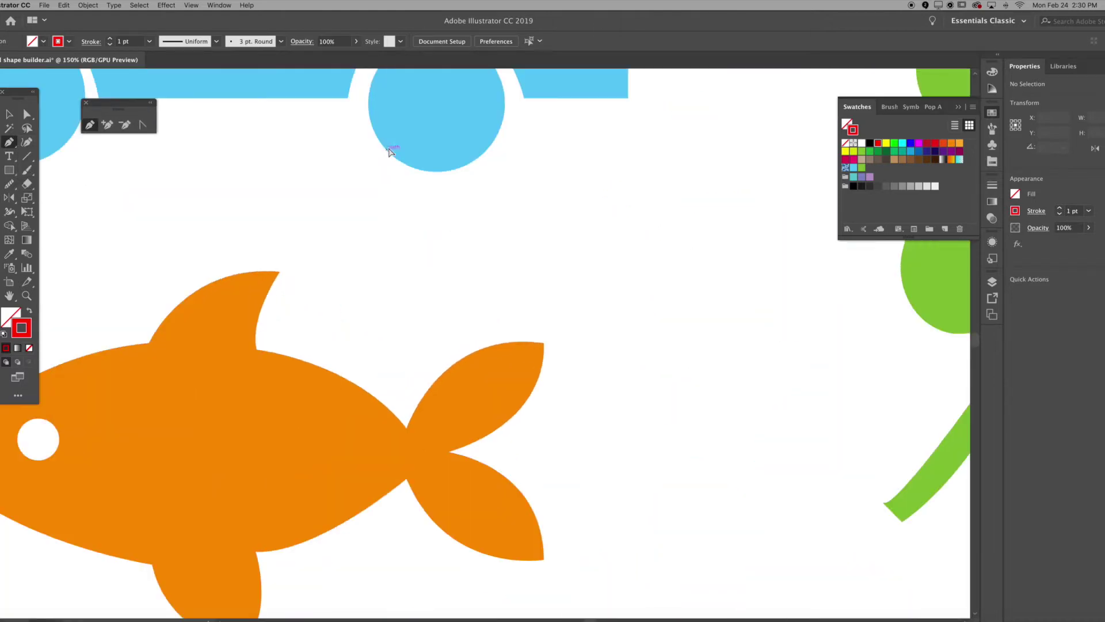
{"action": "left_click_drag", "start_coordinate": [389, 126], "coordinate": [459, 433]}
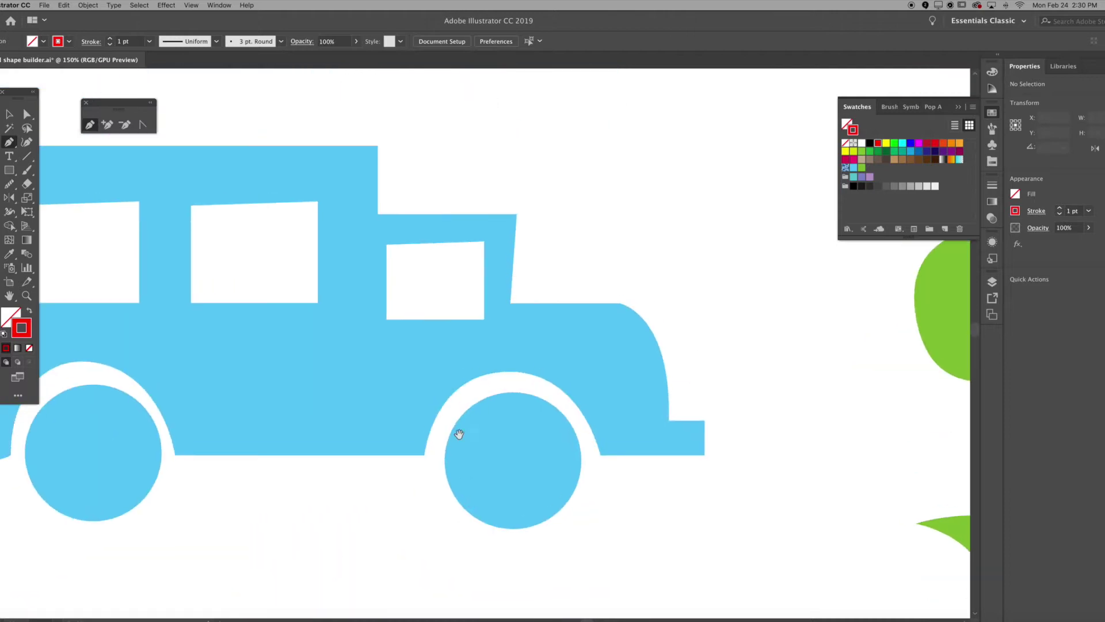
{"action": "left_click", "coordinate": [516, 214]}
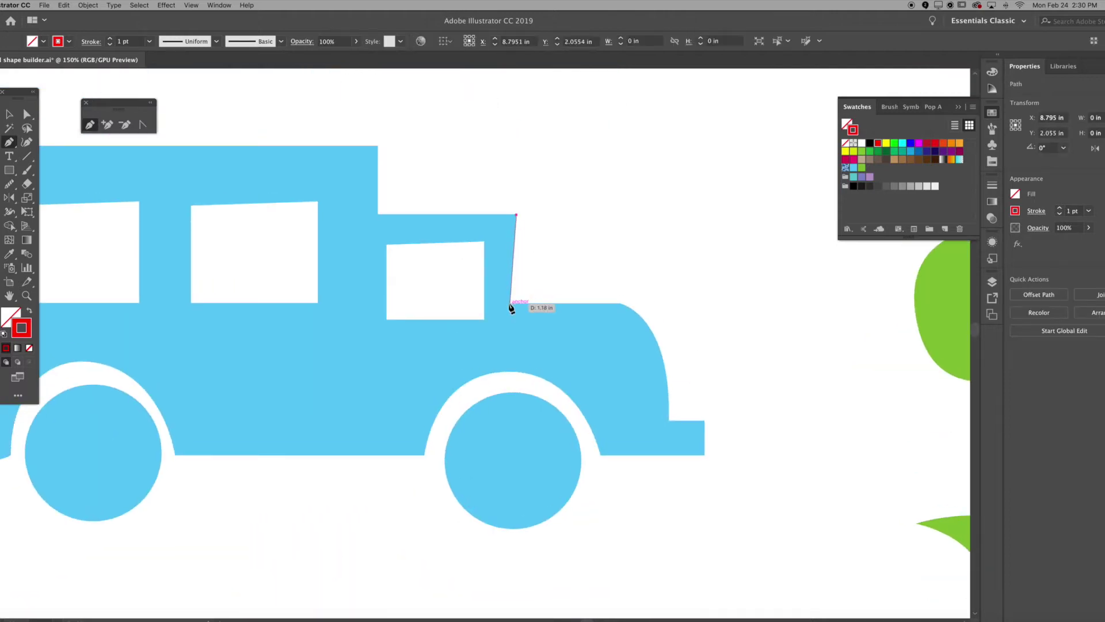
{"action": "left_click", "coordinate": [510, 304]}
{"action": "left_click", "coordinate": [617, 303]}
{"action": "left_click_drag", "start_coordinate": [667, 420], "coordinate": [659, 525]}
{"action": "left_click", "coordinate": [668, 420]}
{"action": "left_click", "coordinate": [704, 421]}
{"action": "left_click", "coordinate": [704, 454]}
{"action": "left_click", "coordinate": [602, 455]}
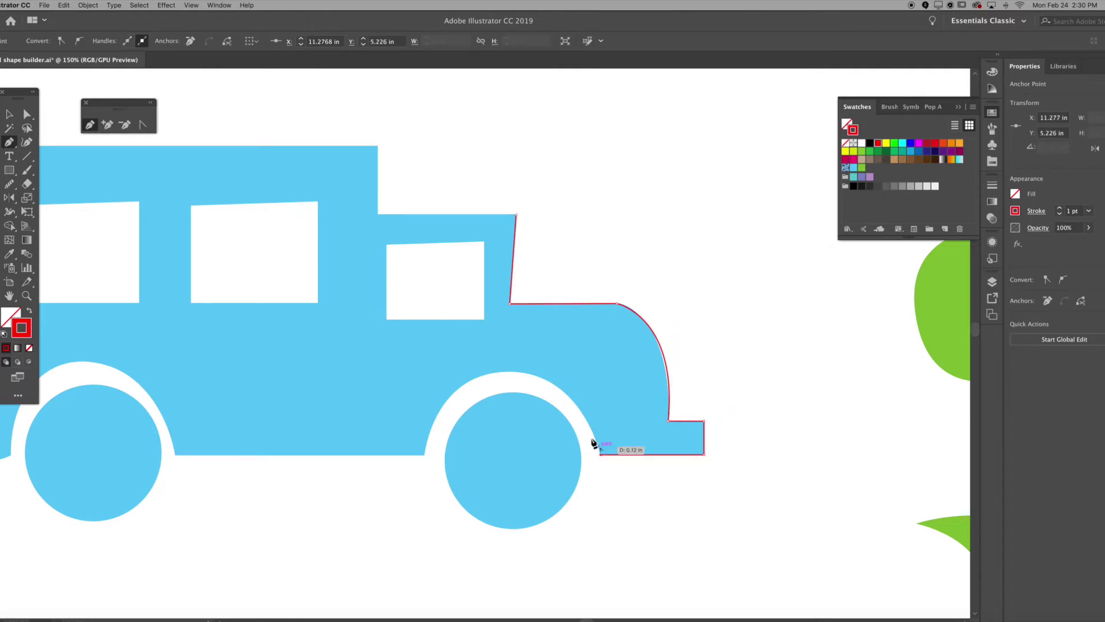
Continue the path along the car's underside, curving over both wheel arches and around the rear bottom edge
{"action": "left_click_drag", "start_coordinate": [510, 371], "coordinate": [441, 373]}
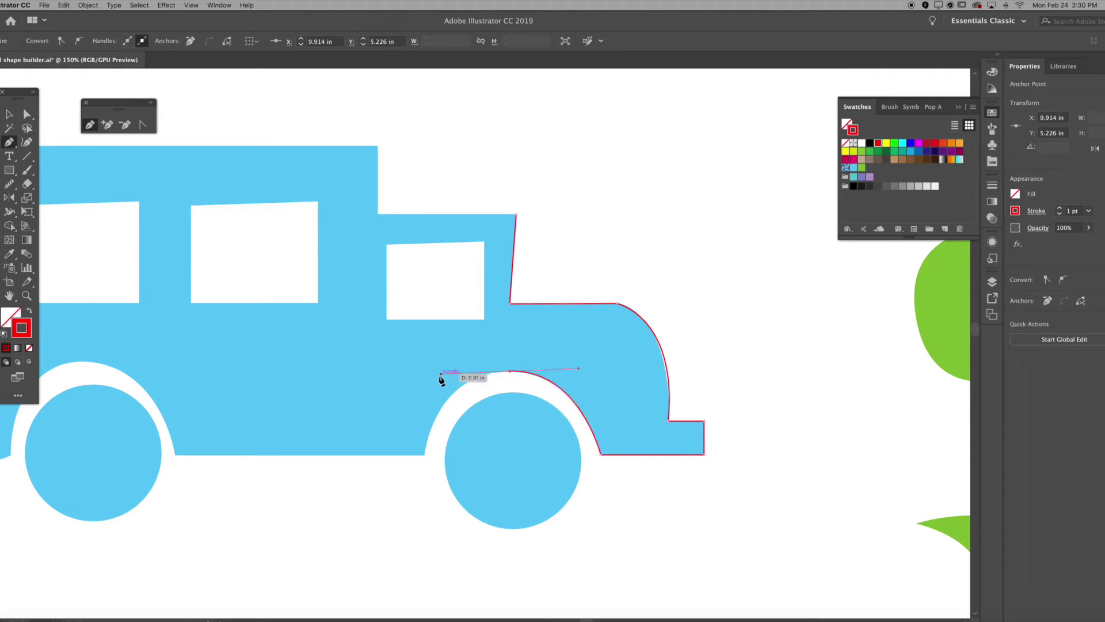
{"action": "left_click", "coordinate": [427, 454]}
{"action": "left_click_drag", "start_coordinate": [426, 454], "coordinate": [703, 429]}
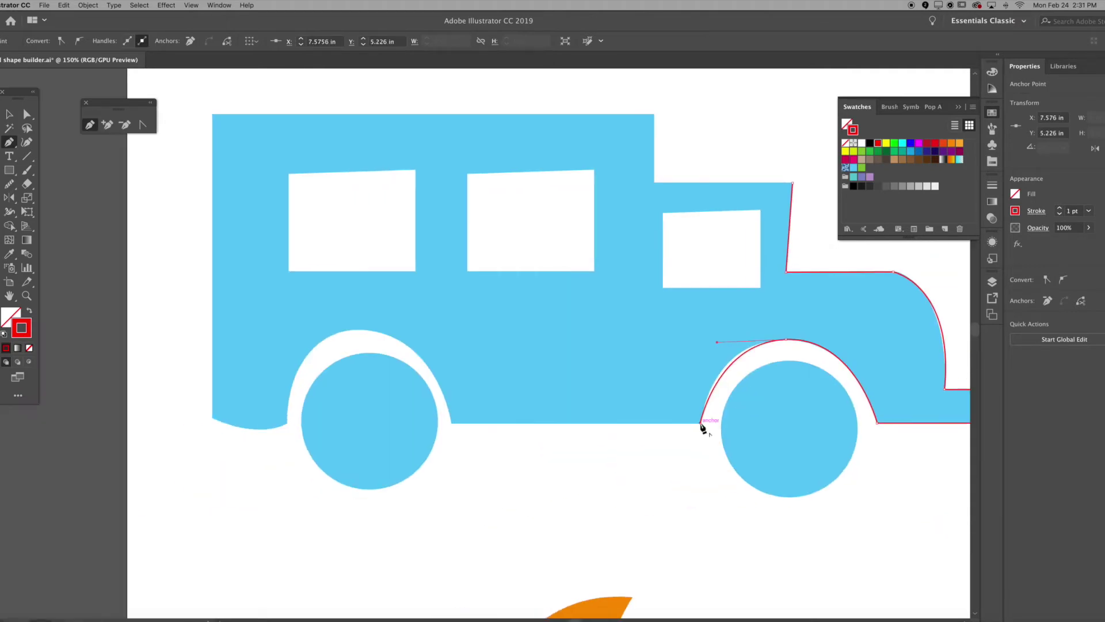
{"action": "left_click", "coordinate": [451, 423]}
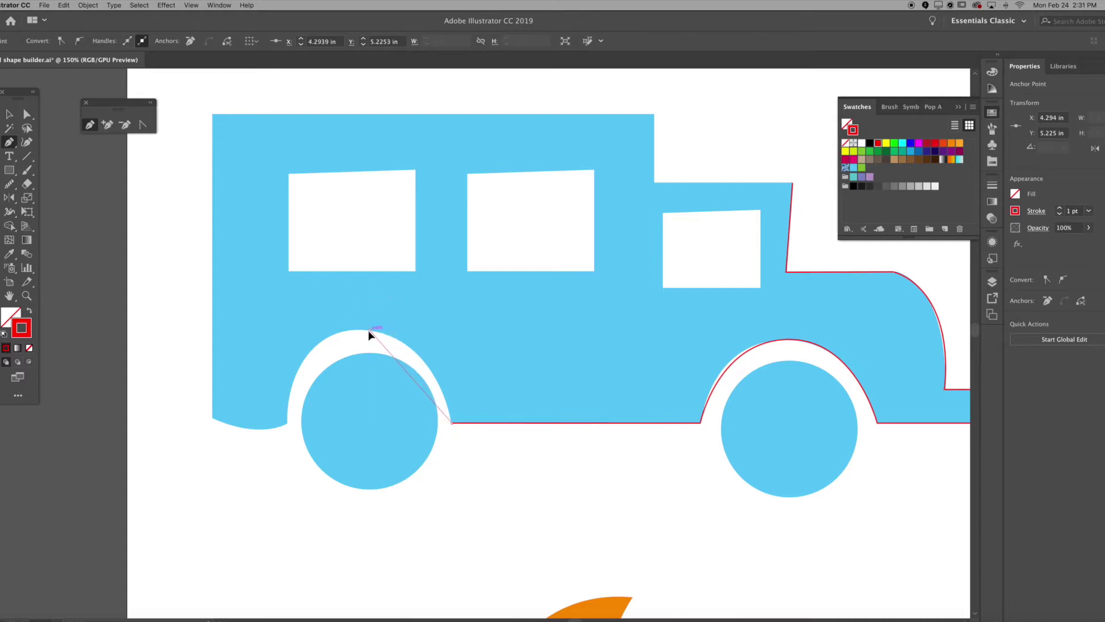
{"action": "left_click_drag", "start_coordinate": [314, 333], "coordinate": [313, 335]}
{"action": "left_click_drag", "start_coordinate": [286, 423], "coordinate": [284, 485]}
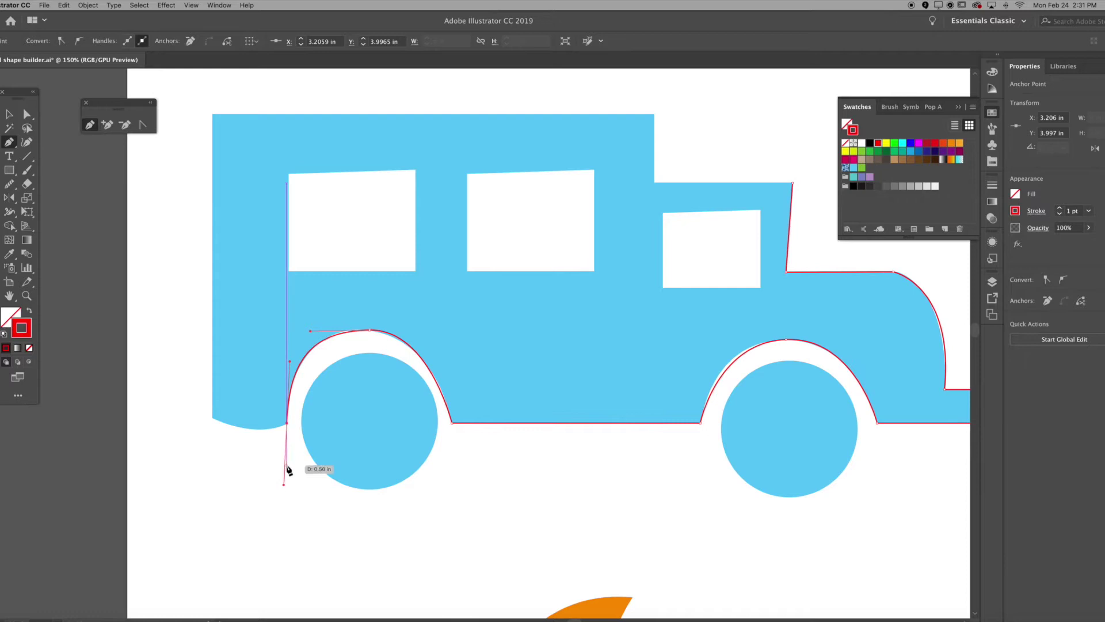
{"action": "left_click", "coordinate": [287, 424]}
{"action": "left_click_drag", "start_coordinate": [213, 416], "coordinate": [175, 396]}
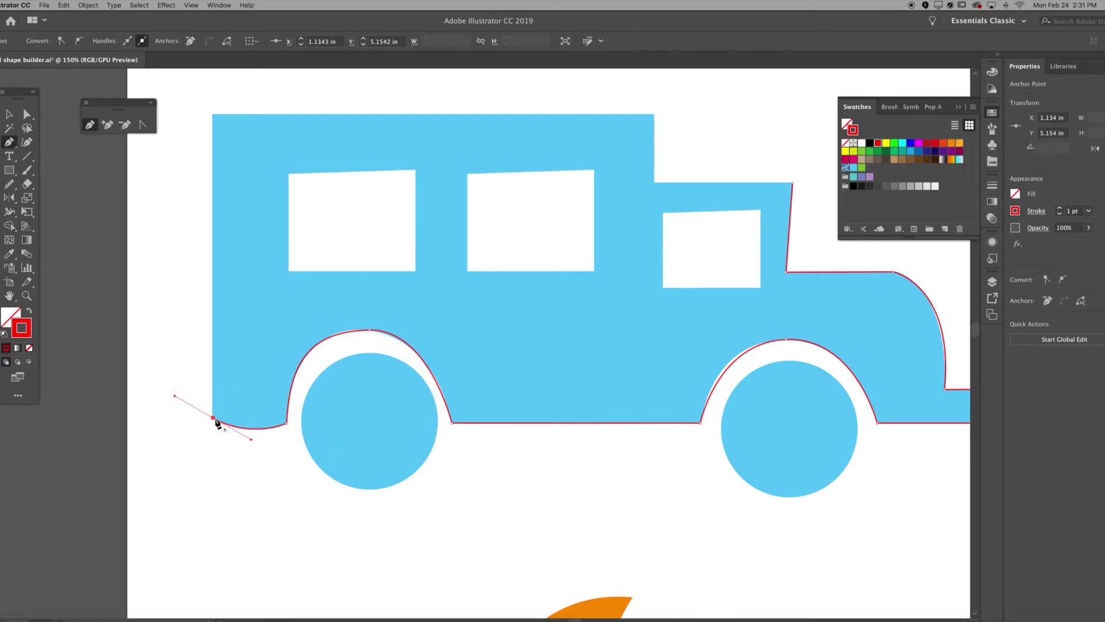
Trace the car's back, roof and stepped cab top, closing the outline at its starting anchor
{"action": "left_click", "coordinate": [213, 114]}
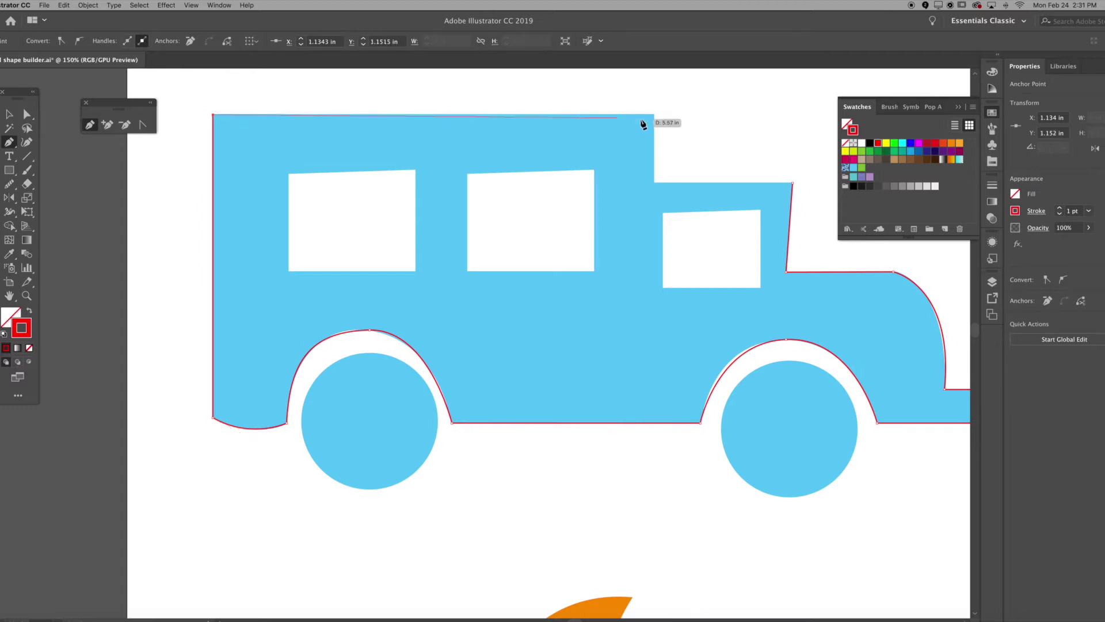
{"action": "left_click", "coordinate": [653, 114]}
{"action": "left_click", "coordinate": [654, 182]}
{"action": "left_click", "coordinate": [793, 183]}
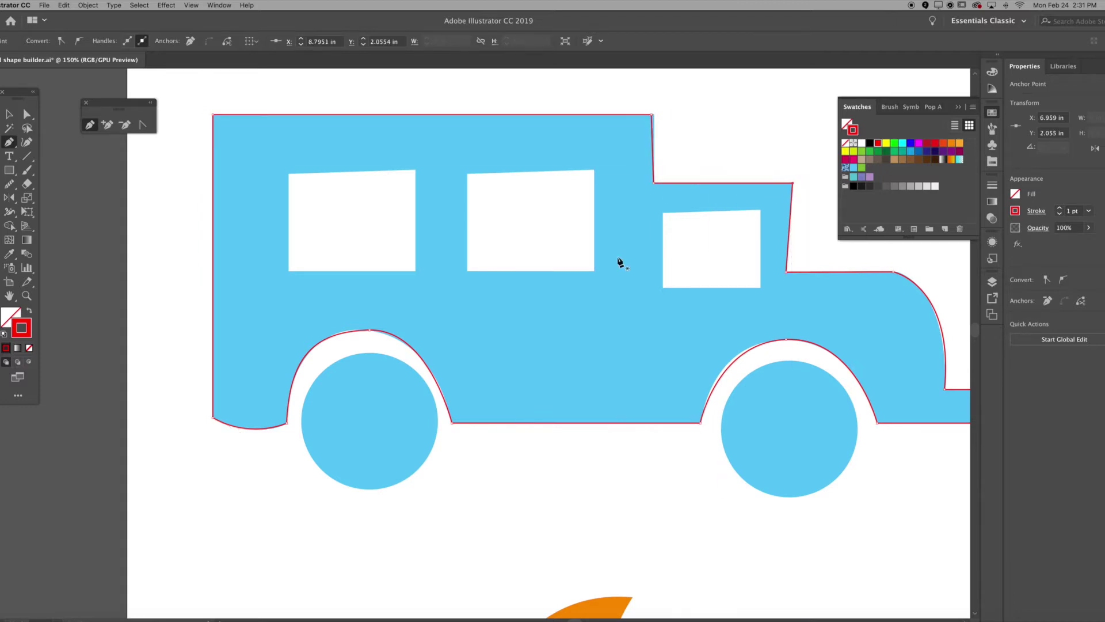
Try moving the traced car outline away from the artwork and undo the move
{"action": "key", "text": "v"}
{"action": "left_click", "coordinate": [593, 458]}
{"action": "left_click_drag", "start_coordinate": [583, 423], "coordinate": [477, 540]}
{"action": "key", "text": "super+z"}
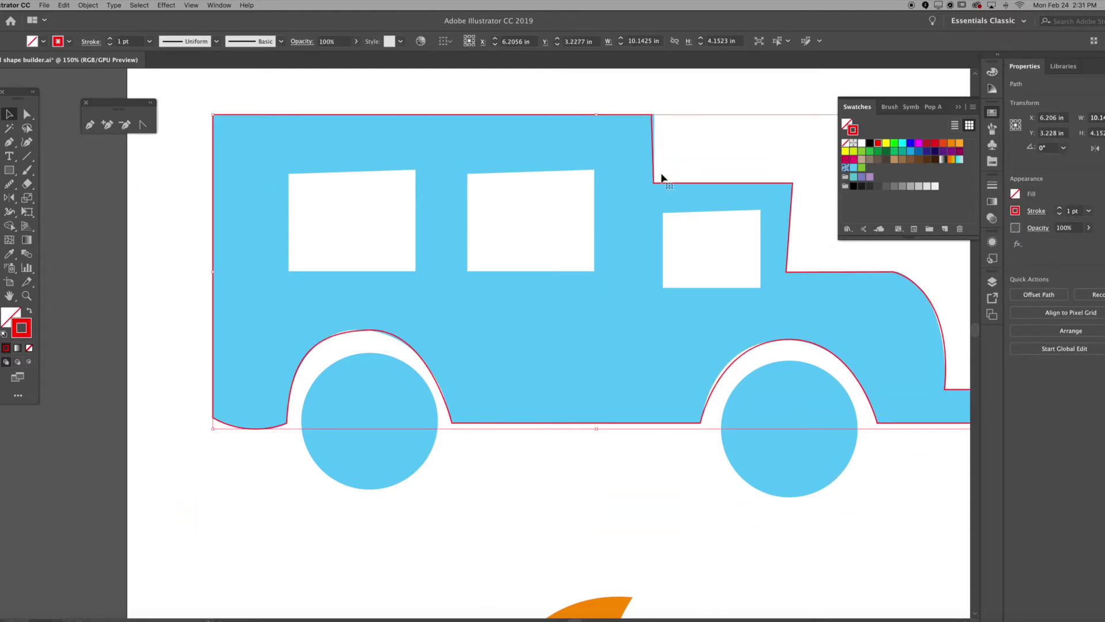
Trace the car's middle window as a closed four-sided path with the Pen tool
{"action": "key", "text": "p"}
{"action": "left_click", "coordinate": [595, 169]}
{"action": "left_click", "coordinate": [466, 172]}
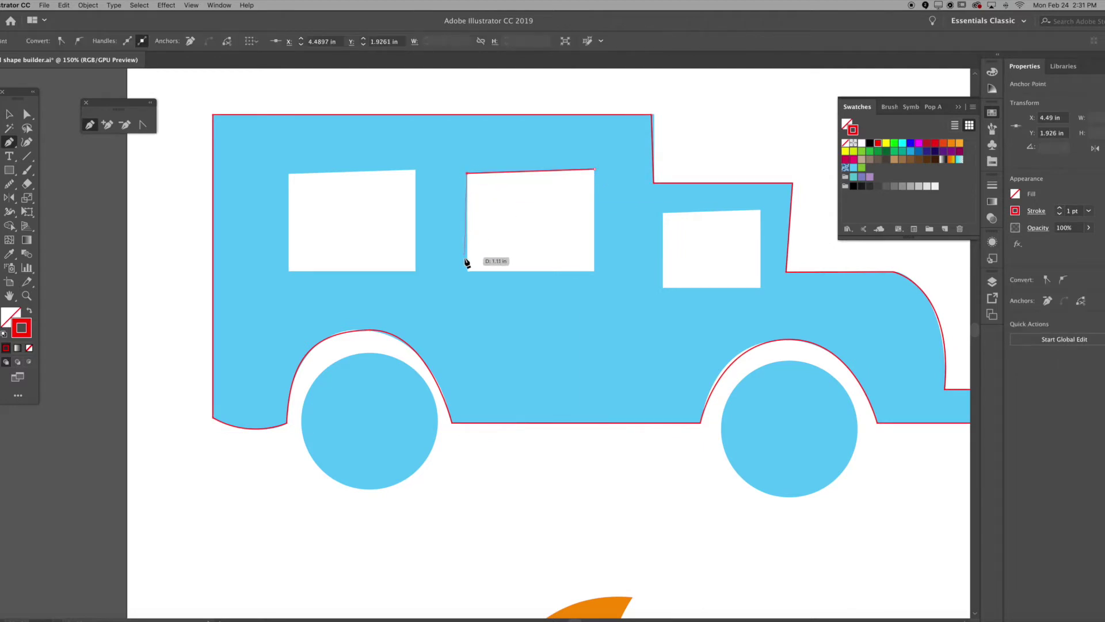
{"action": "left_click", "coordinate": [467, 270]}
{"action": "left_click", "coordinate": [595, 271]}
{"action": "left_click", "coordinate": [595, 169]}
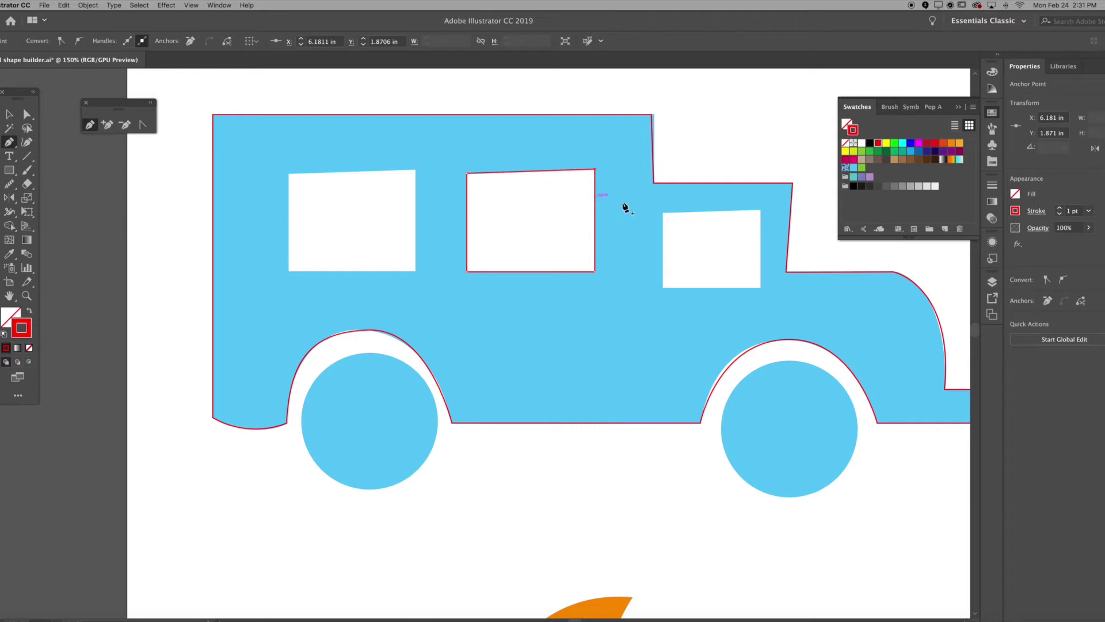
Trace the car's small front window as a closed four-sided path
{"action": "left_click", "coordinate": [760, 211]}
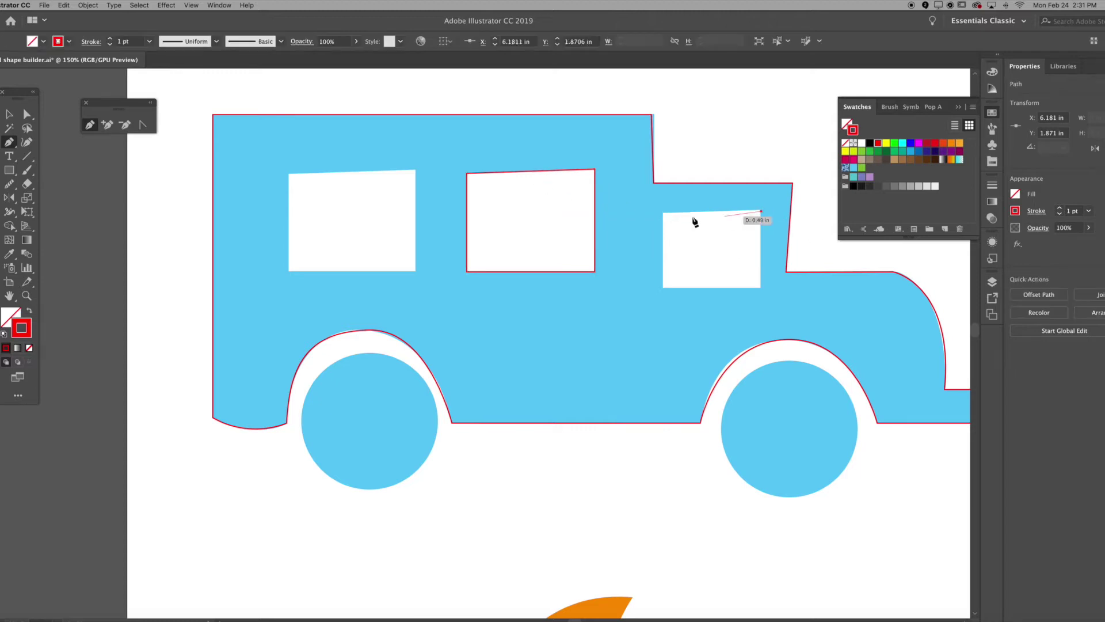
{"action": "left_click", "coordinate": [662, 212]}
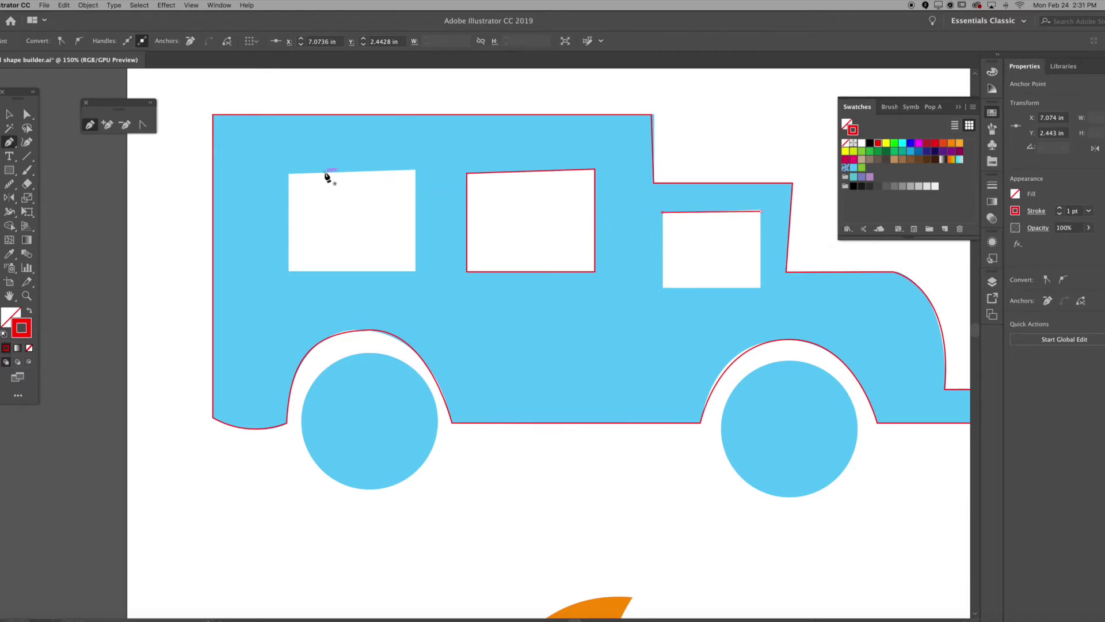
{"action": "left_click", "coordinate": [663, 288]}
{"action": "left_click", "coordinate": [761, 288]}
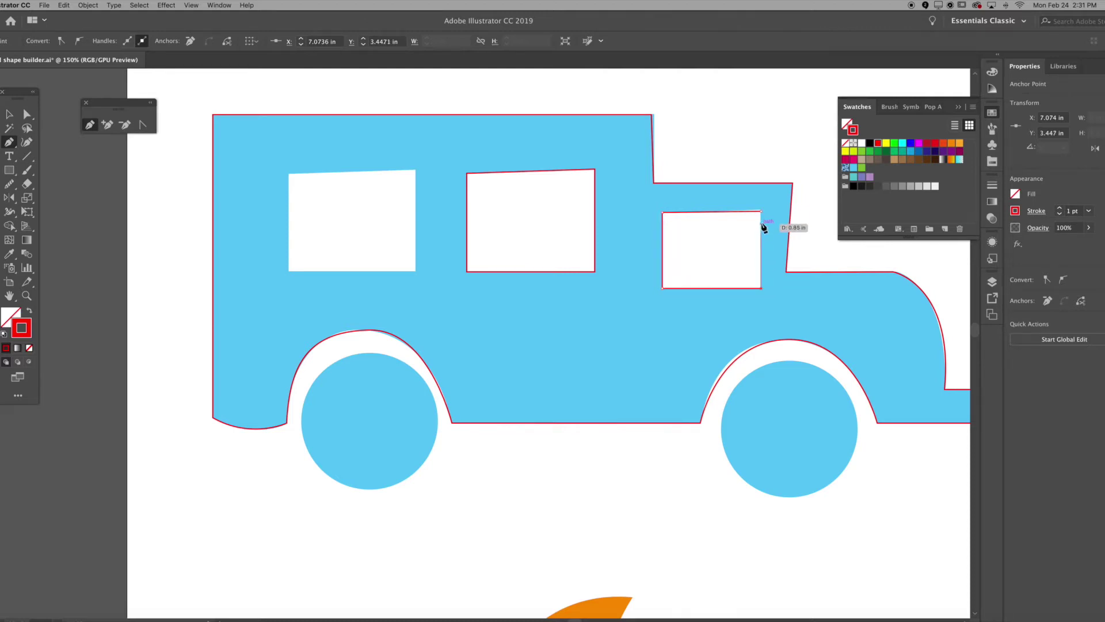
{"action": "left_click", "coordinate": [761, 212]}
Trace the car's rear window as a closed four-sided path, leave the Pen tool and deselect the path
{"action": "left_click", "coordinate": [414, 170]}
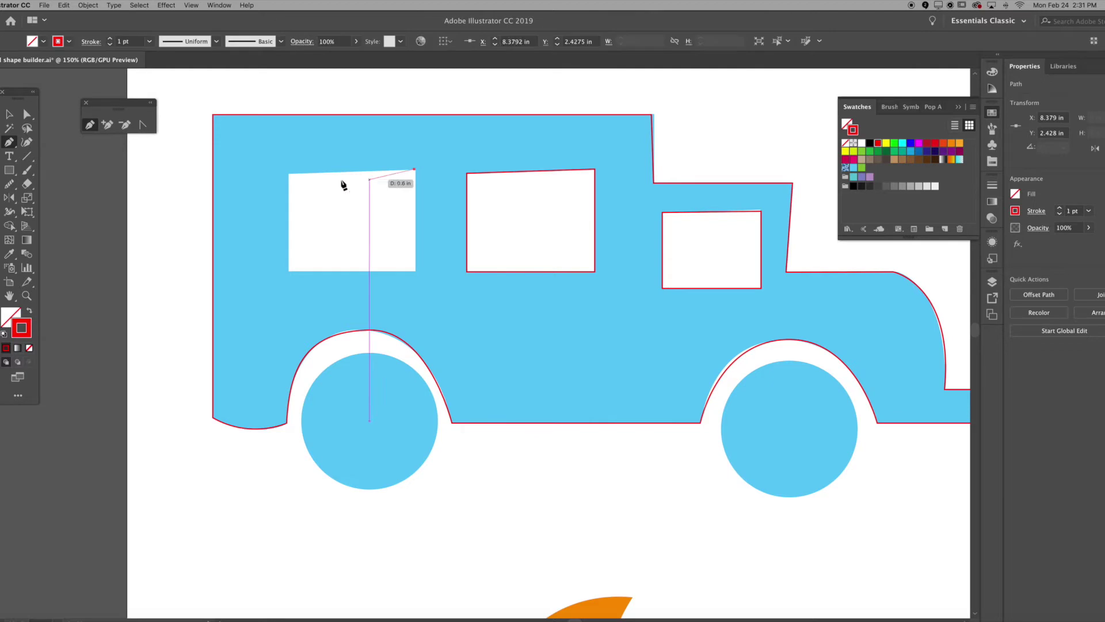
{"action": "left_click", "coordinate": [289, 173]}
{"action": "left_click", "coordinate": [290, 271]}
{"action": "left_click", "coordinate": [414, 270]}
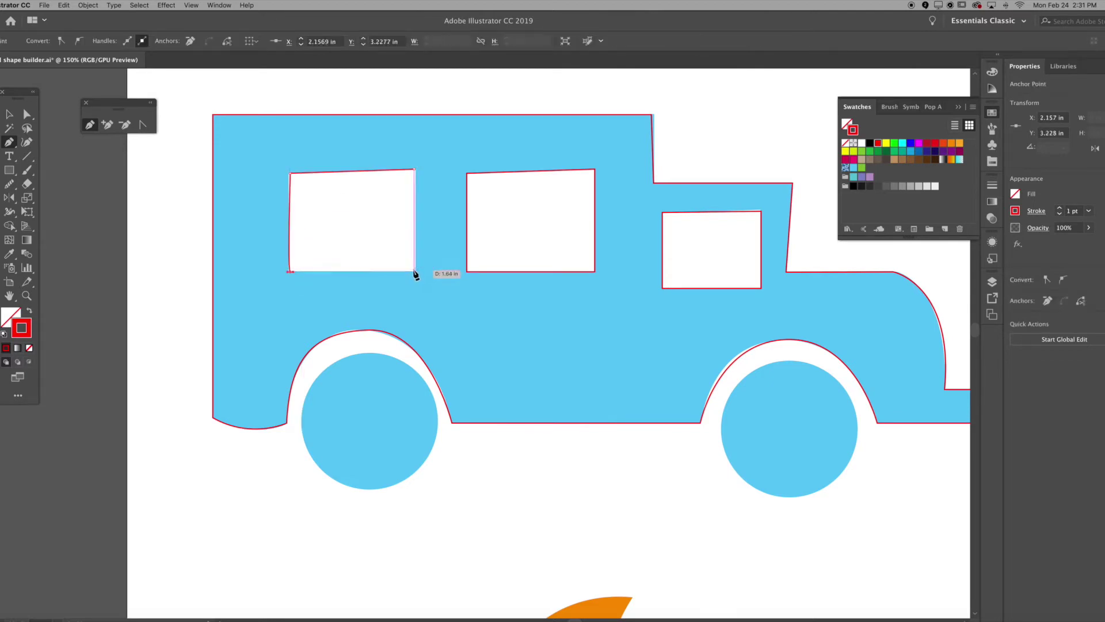
{"action": "left_click", "coordinate": [414, 170]}
{"action": "key", "text": "v"}
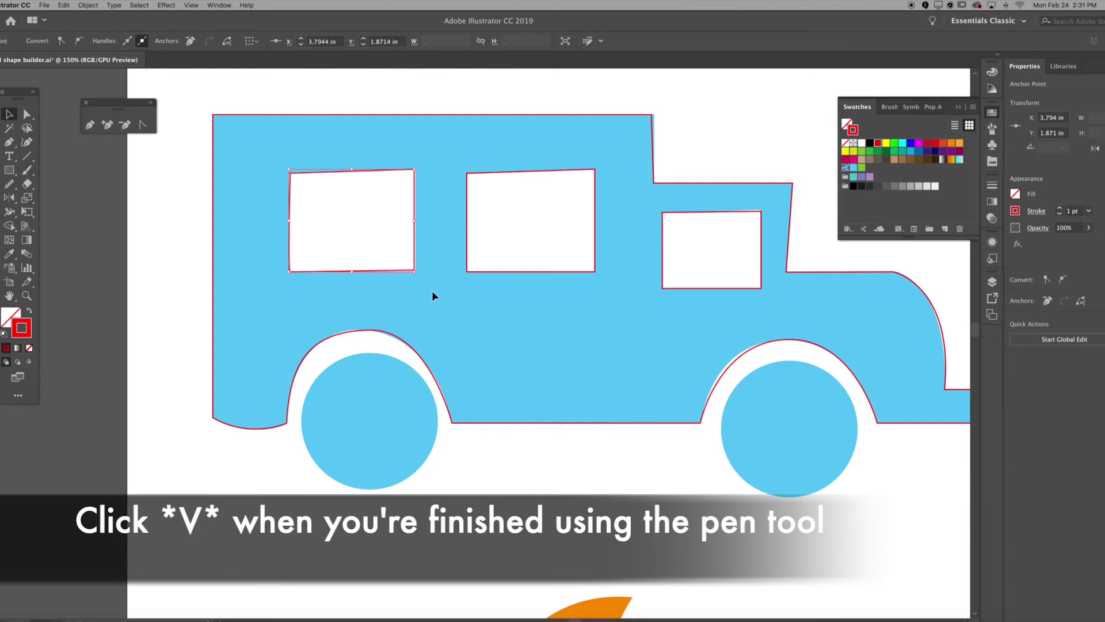
{"action": "left_click", "coordinate": [481, 459]}
Draw a circle about 1.66 in across over the car's front wheel with the Ellipse tool
{"action": "key", "text": "ctrl+0"}
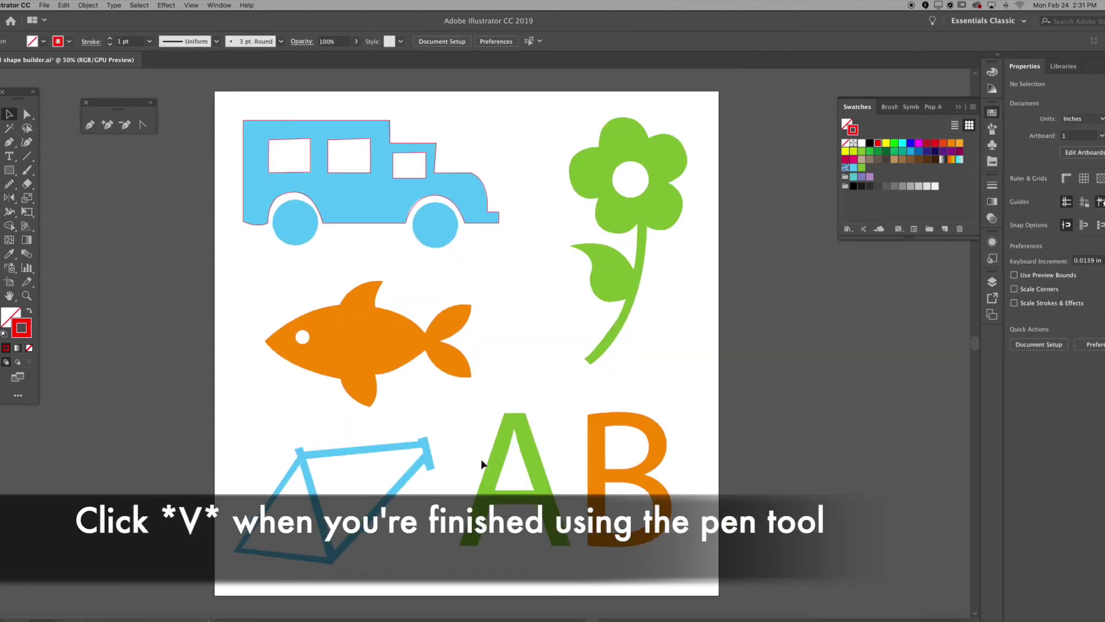
{"action": "key", "text": "ctrl+1"}
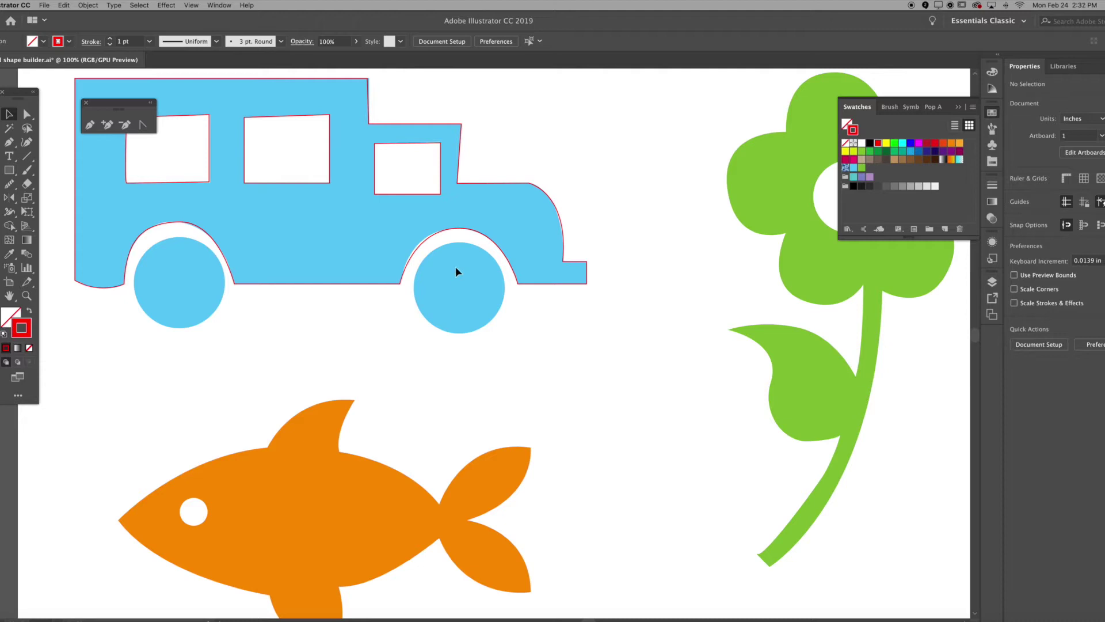
{"action": "key", "text": "l"}
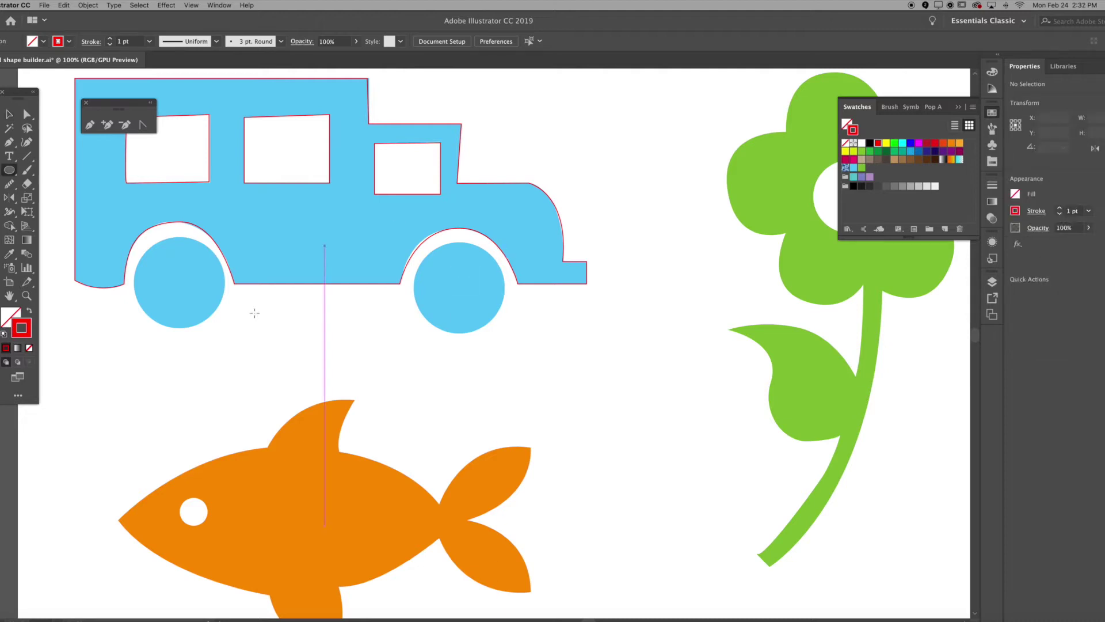
{"action": "left_click_drag", "start_coordinate": [426, 251], "coordinate": [468, 330]}
{"action": "key", "text": "v"}
{"action": "key", "text": "a"}
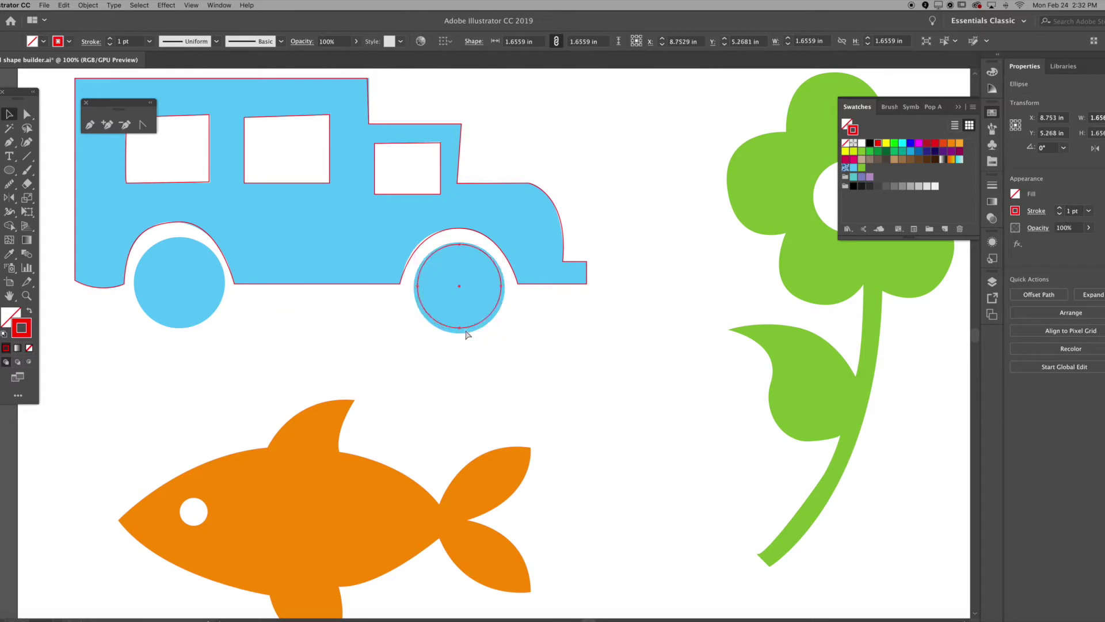
{"action": "key", "text": "v"}
Duplicate the wheel circle onto the car's rear wheel and deselect it
{"action": "left_click_drag", "start_coordinate": [469, 327], "coordinate": [191, 303]}
{"action": "left_click", "coordinate": [317, 354]}
{"action": "left_click_drag", "start_coordinate": [317, 354], "coordinate": [414, 475]}
{"action": "key", "text": "x"}
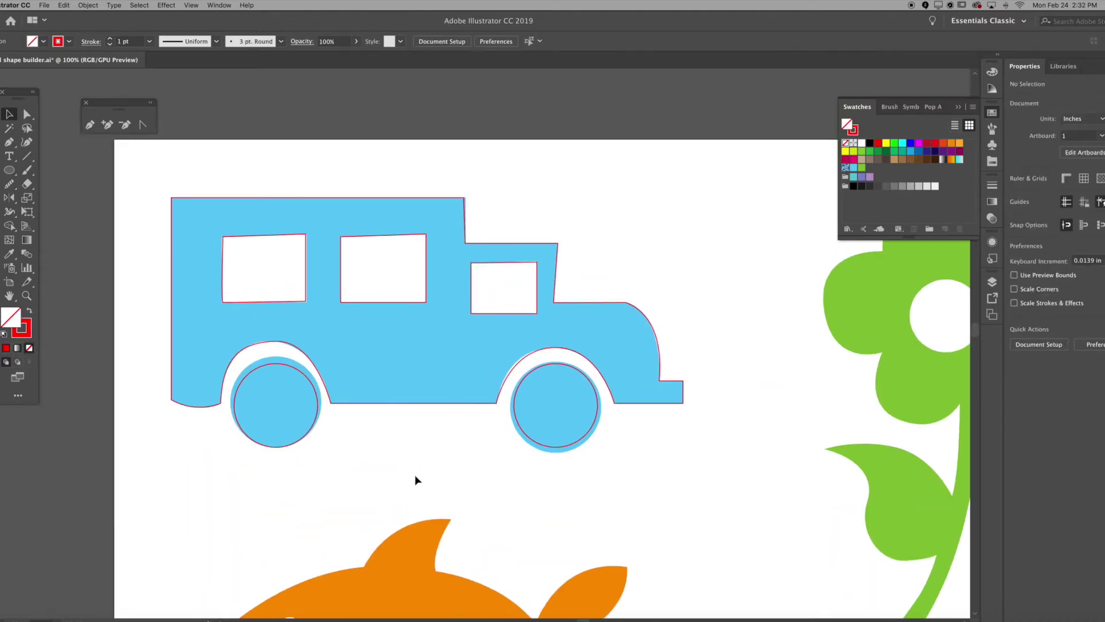
Select all traced car outlines and move them off the artboard, onto the empty area beside the original artwork
{"action": "key", "text": "z"}
{"action": "key", "text": "super+minus"}
{"action": "key", "text": "super+minus"}
{"action": "left_click_drag", "start_coordinate": [244, 264], "coordinate": [301, 301]}
{"action": "key", "text": "v"}
{"action": "left_click_drag", "start_coordinate": [463, 416], "coordinate": [345, 295]}
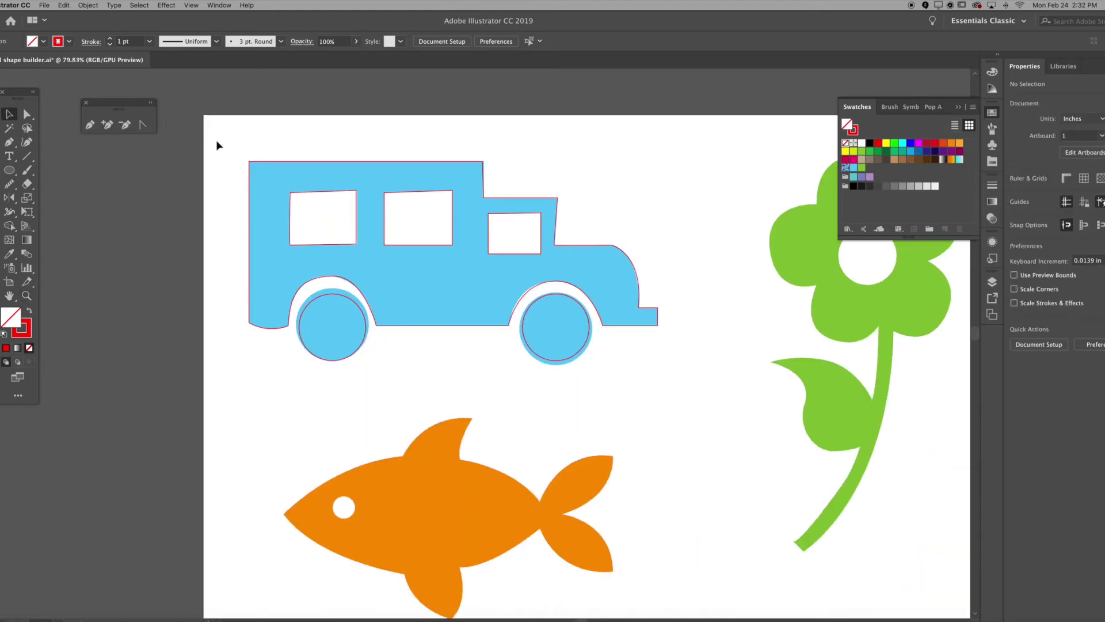
{"action": "left_click", "coordinate": [556, 325]}
{"action": "left_click_drag", "start_coordinate": [514, 321], "coordinate": [379, 383]}
{"action": "left_click_drag", "start_coordinate": [479, 209], "coordinate": [496, 278]}
{"action": "left_click", "coordinate": [495, 279]}
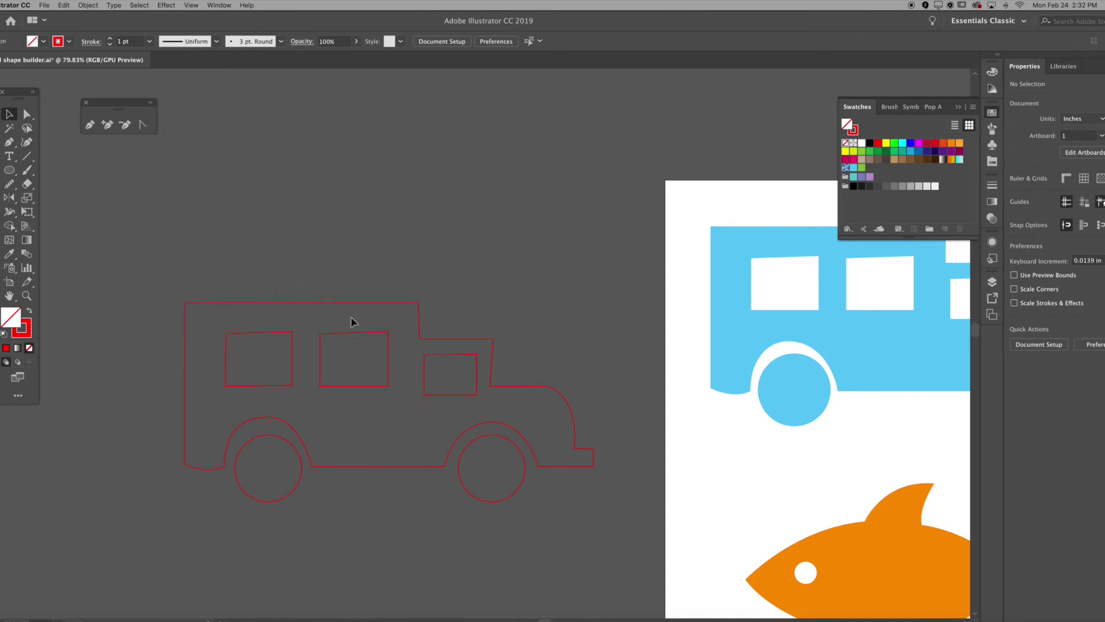
Try filling the traced car body outline with solid red, and remove the fill again
{"action": "left_click_drag", "start_coordinate": [353, 321], "coordinate": [72, 356]}
{"action": "left_click_drag", "start_coordinate": [17, 316], "coordinate": [14, 316]}
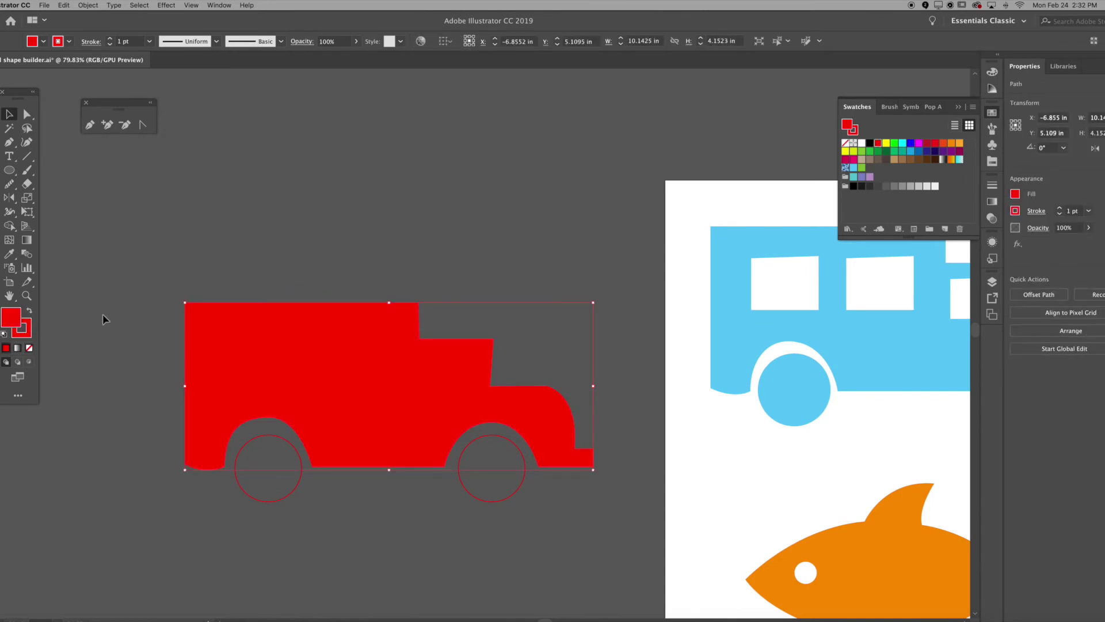
{"action": "left_click", "coordinate": [102, 314]}
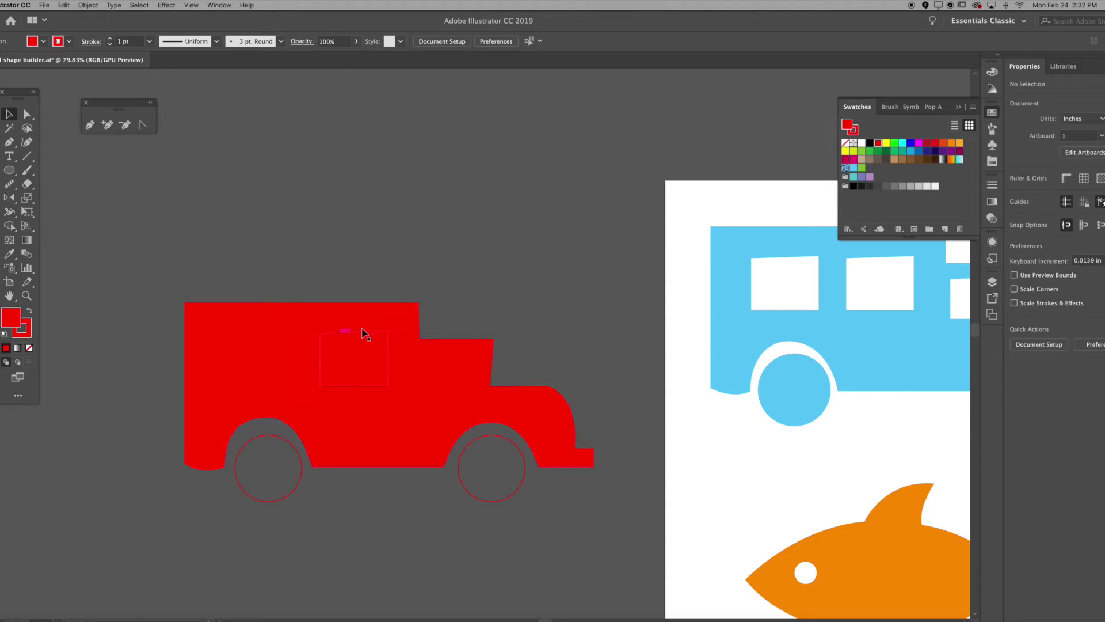
{"action": "left_click", "coordinate": [381, 323]}
{"action": "key", "text": "slash"}
{"action": "left_click", "coordinate": [395, 267]}
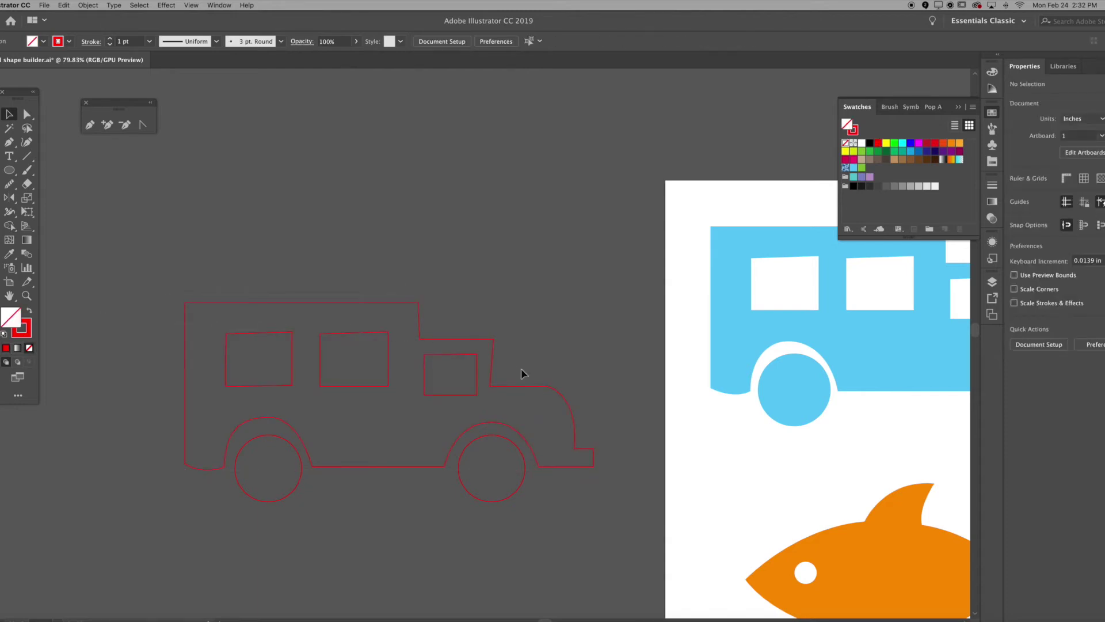
Select the traced car body together with its three windows and set their stroke to black
{"action": "left_click", "coordinate": [580, 416]}
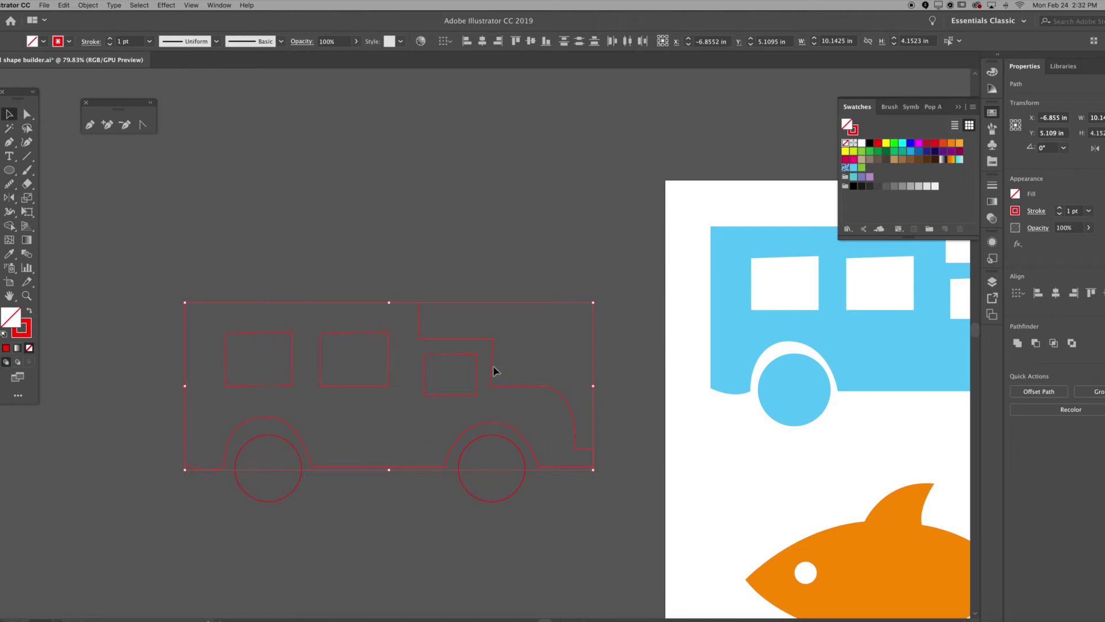
{"action": "left_click", "coordinate": [870, 143]}
{"action": "left_click", "coordinate": [616, 180]}
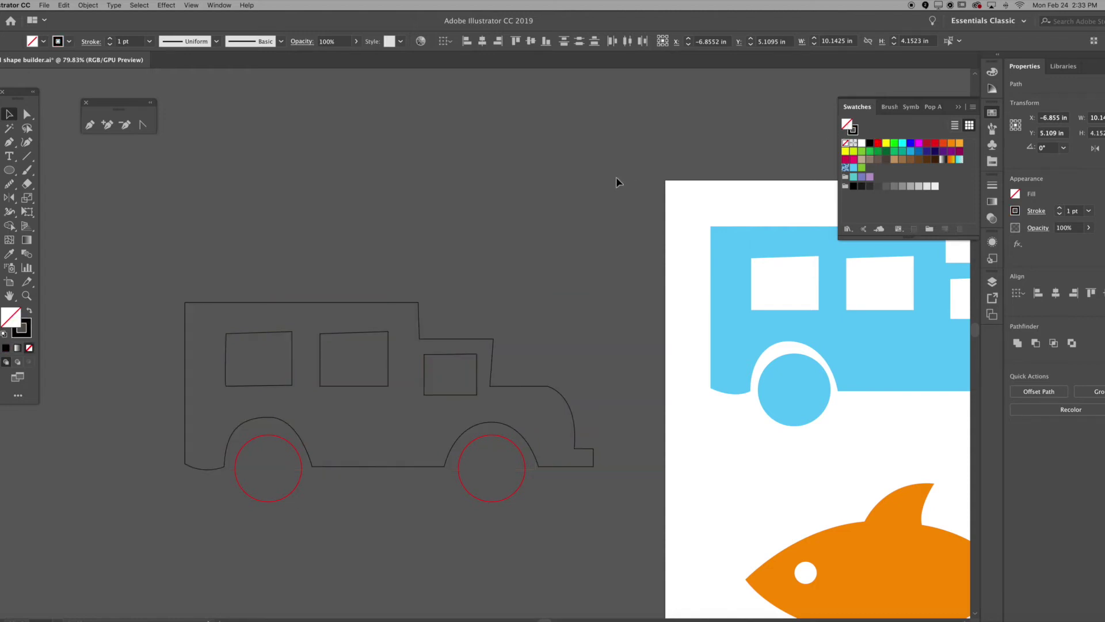
Use the Shape Builder tool on the selected car outlines to form the body area around the windows, and deselect
{"action": "left_click", "coordinate": [557, 389]}
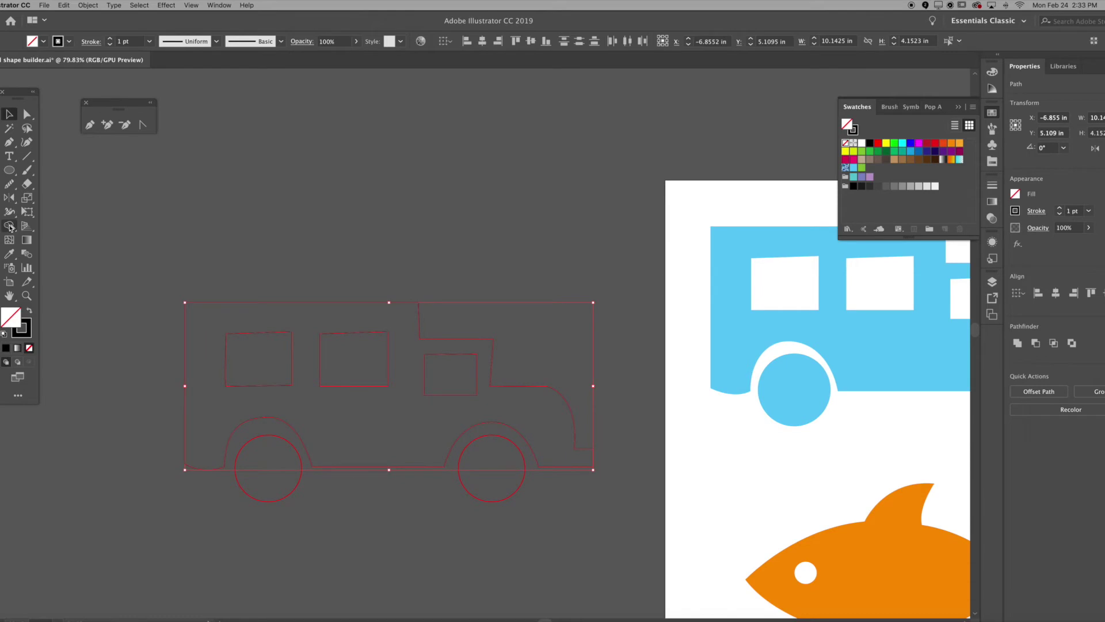
{"action": "left_click_drag", "start_coordinate": [9, 228], "coordinate": [61, 225]}
{"action": "left_click", "coordinate": [205, 315]}
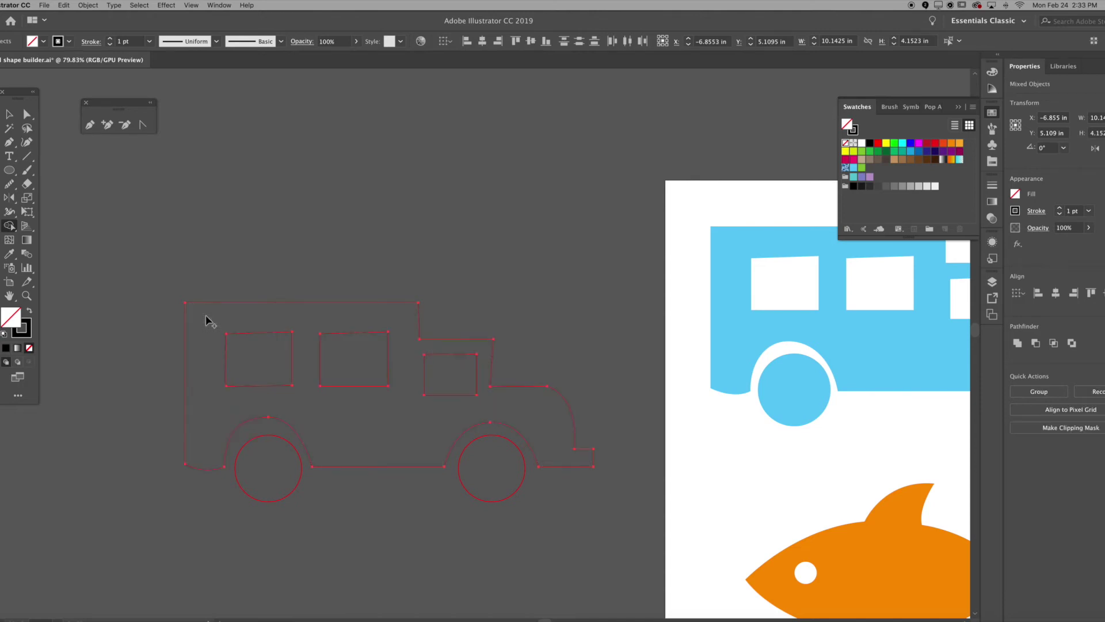
{"action": "left_click", "coordinate": [10, 114]}
{"action": "left_click", "coordinate": [279, 219]}
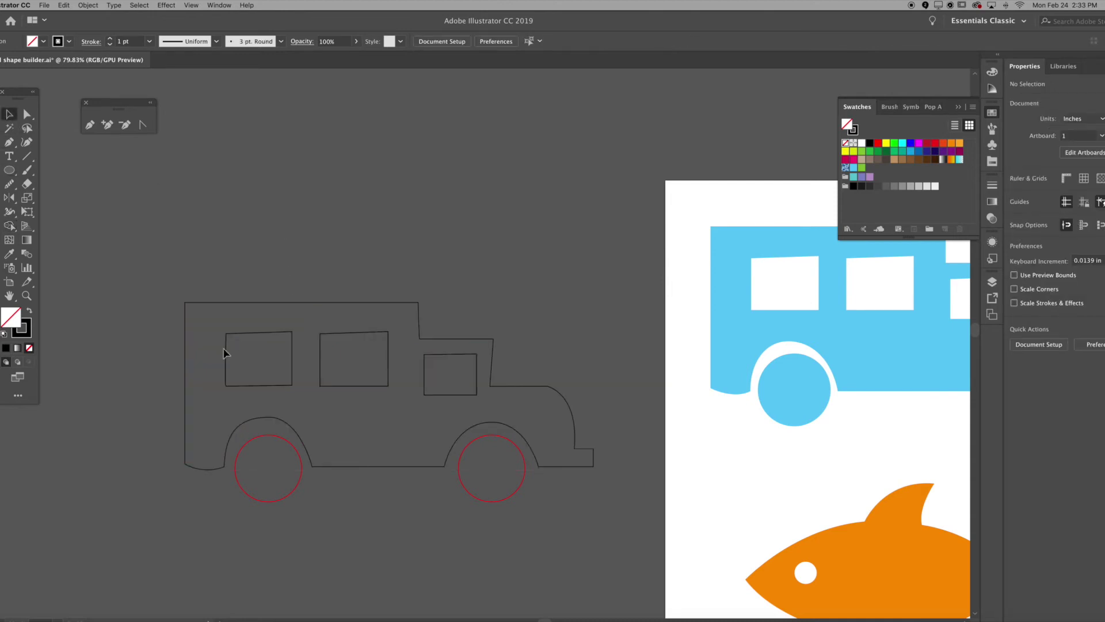
Fill the car body compound path with black and deselect it
{"action": "left_click", "coordinate": [244, 303]}
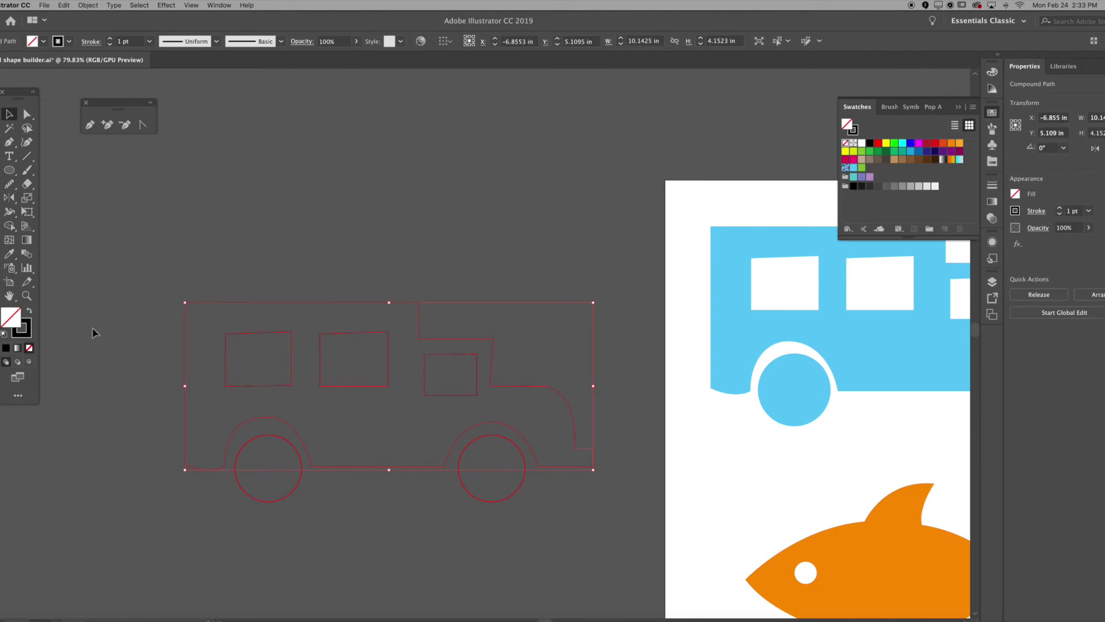
{"action": "left_click", "coordinate": [167, 305]}
{"action": "left_click", "coordinate": [224, 304]}
{"action": "left_click_drag", "start_coordinate": [16, 319], "coordinate": [14, 316]}
{"action": "left_click", "coordinate": [108, 291]}
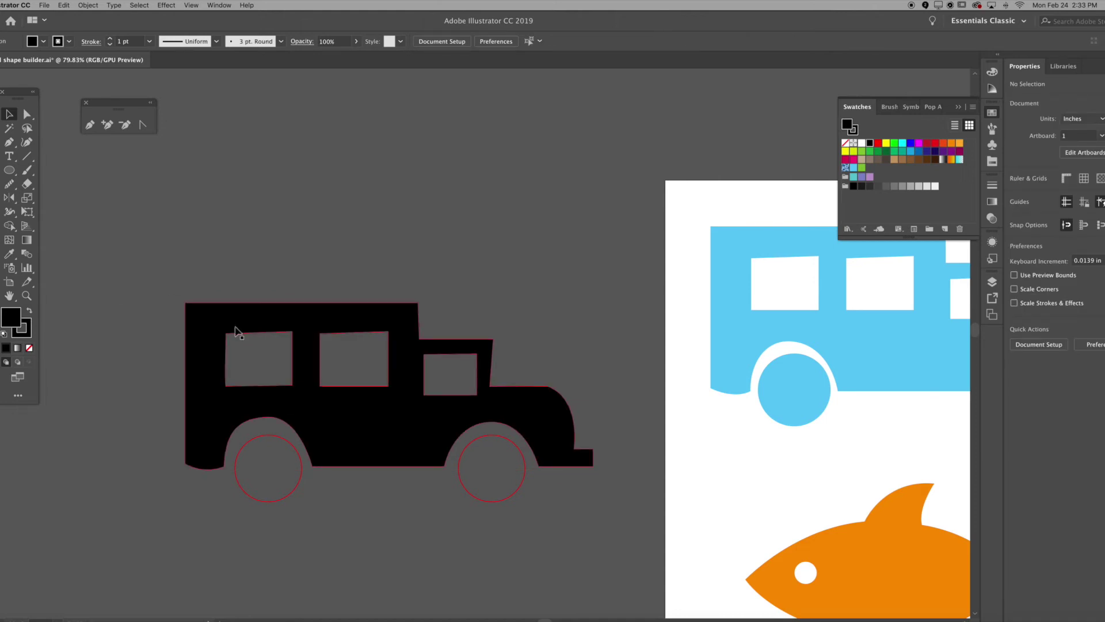
Try moving the black car body away from its separate window outlines, and undo the move
{"action": "left_click_drag", "start_coordinate": [242, 318], "coordinate": [326, 178]}
{"action": "left_click_drag", "start_coordinate": [211, 352], "coordinate": [271, 358]}
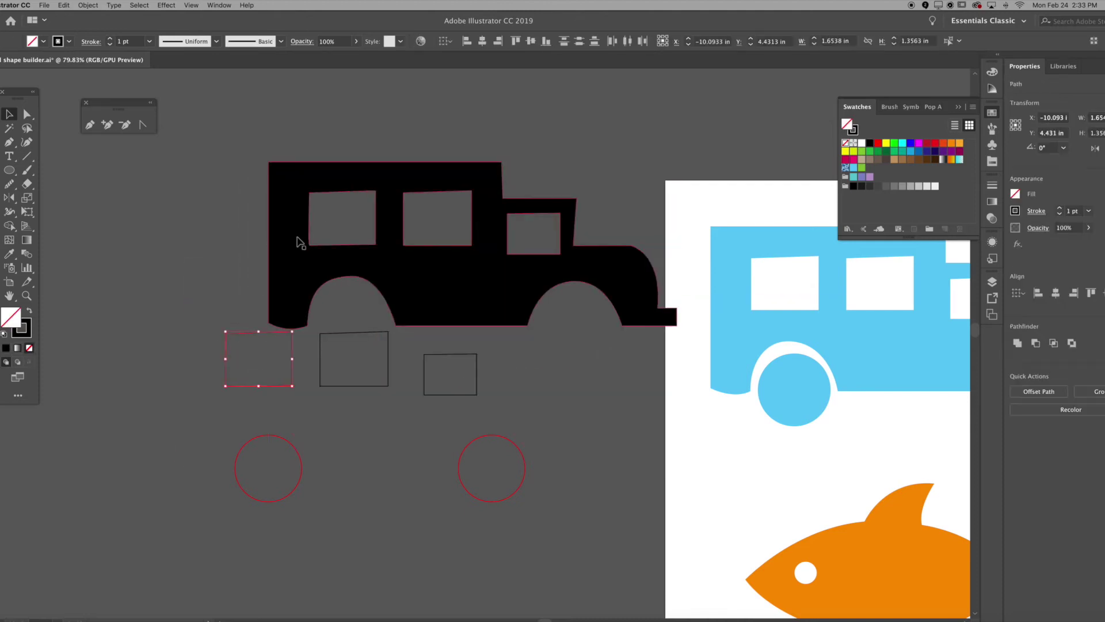
{"action": "key", "text": "super+z"}
{"action": "left_click", "coordinate": [251, 274]}
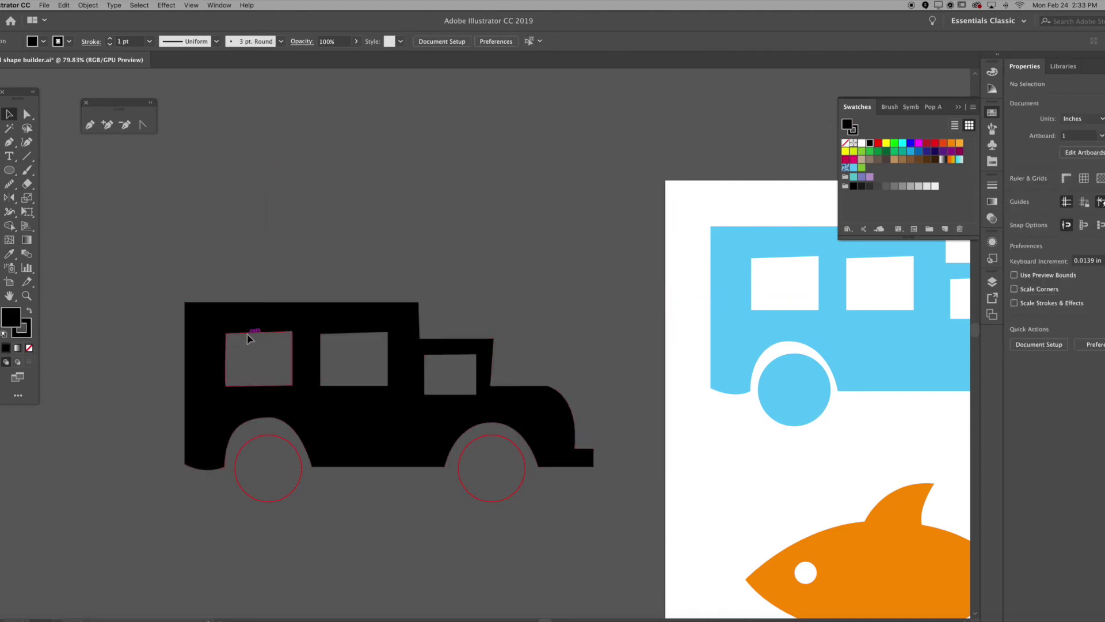
Delete the three leftover window outlines while keeping the black car body with its window cutouts
{"action": "left_click", "coordinate": [248, 334]}
{"action": "left_click", "coordinate": [271, 253]}
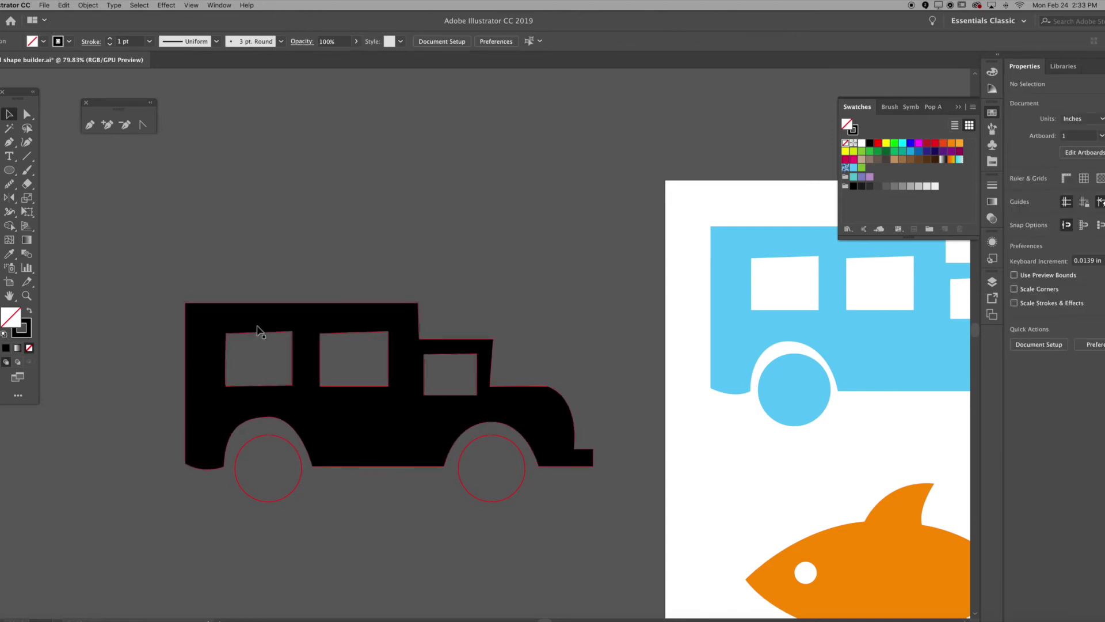
{"action": "left_click", "coordinate": [260, 333]}
{"action": "left_click", "coordinate": [272, 340]}
{"action": "left_click", "coordinate": [352, 332]}
{"action": "left_click", "coordinate": [345, 343]}
{"action": "left_click", "coordinate": [279, 333]}
{"action": "key", "text": "Delete"}
{"action": "left_click", "coordinate": [336, 333]}
{"action": "key", "text": "Delete"}
{"action": "left_click", "coordinate": [461, 357]}
{"action": "key", "text": "Delete"}
{"action": "left_click", "coordinate": [458, 355]}
{"action": "key", "text": "Delete"}
{"action": "key", "text": "super+z"}
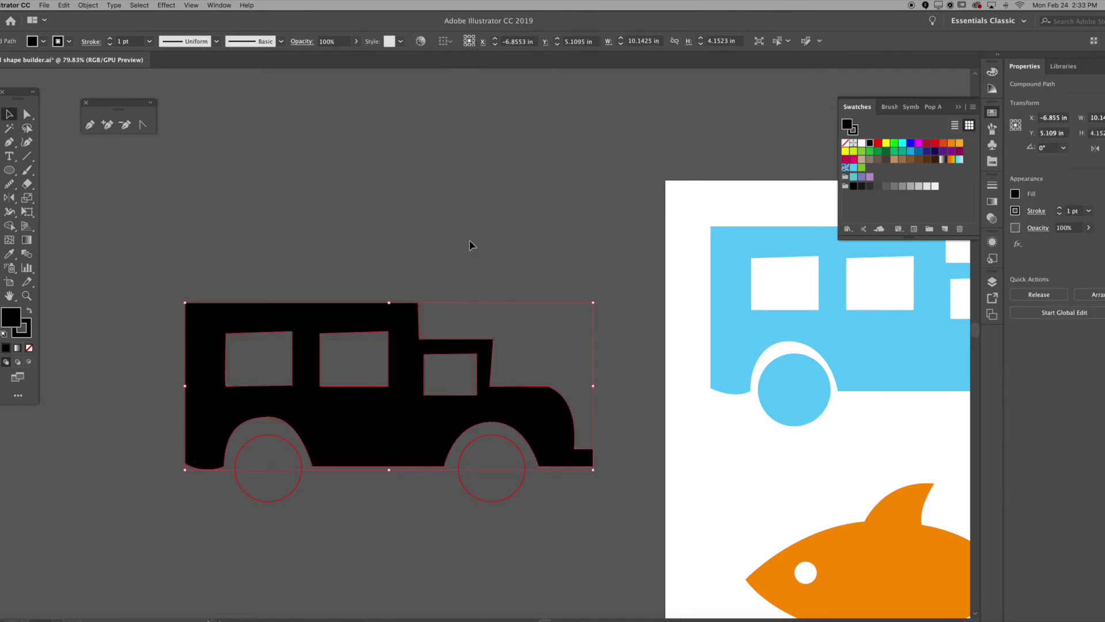
Give both wheel circles a black fill and a black stroke, and deselect them
{"action": "left_click", "coordinate": [294, 445]}
{"action": "left_click", "coordinate": [294, 447]}
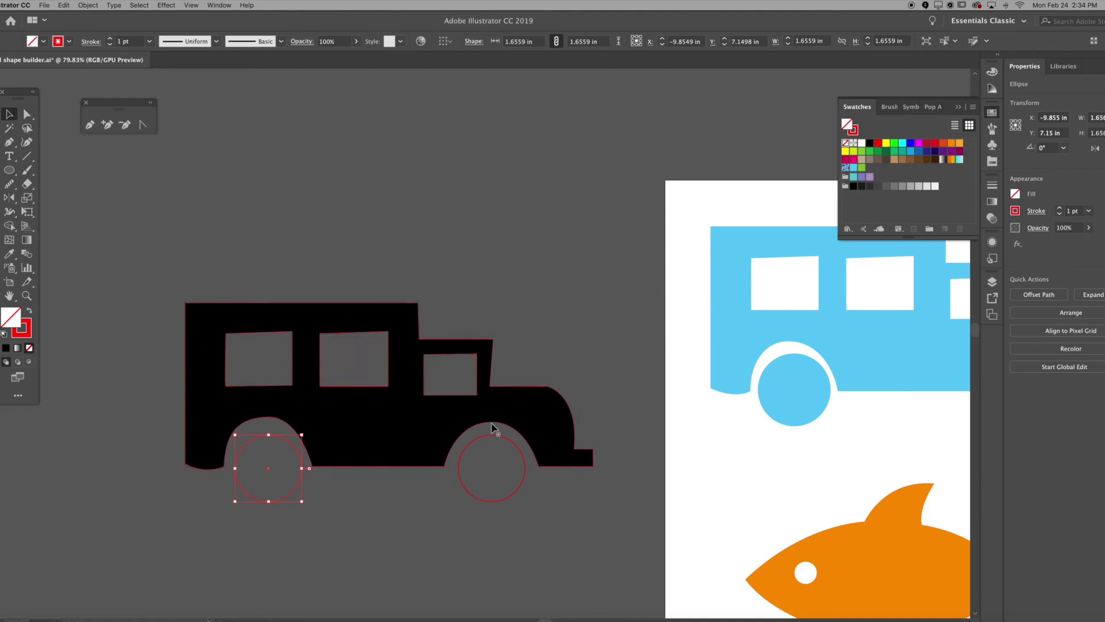
{"action": "left_click", "coordinate": [500, 438], "text": "shift"}
{"action": "left_click", "coordinate": [7, 348]}
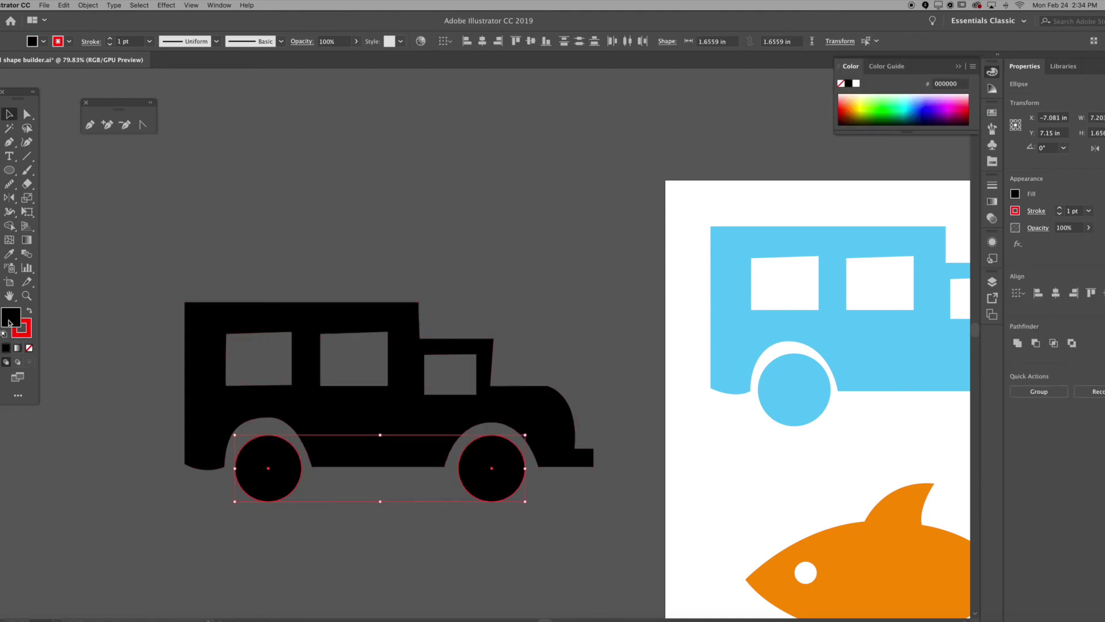
{"action": "left_click", "coordinate": [107, 329]}
{"action": "left_click_drag", "start_coordinate": [296, 378], "coordinate": [501, 492]}
{"action": "left_click", "coordinate": [502, 310]}
Group the car body with both wheels and move the group slightly upward beside the artboard
{"action": "left_click_drag", "start_coordinate": [141, 251], "coordinate": [518, 467]}
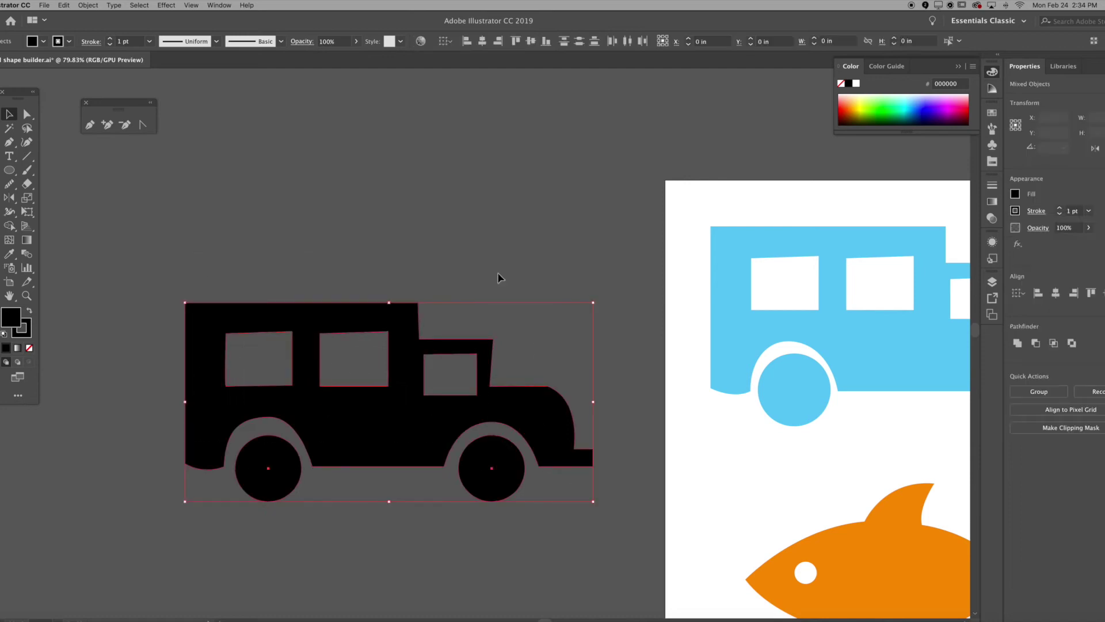
{"action": "right_click", "coordinate": [498, 275]}
{"action": "left_click", "coordinate": [502, 245]}
{"action": "left_click", "coordinate": [323, 213]}
{"action": "left_click_drag", "start_coordinate": [376, 395], "coordinate": [398, 253]}
{"action": "left_click_drag", "start_coordinate": [397, 274], "coordinate": [217, 361]}
{"action": "left_click_drag", "start_coordinate": [219, 361], "coordinate": [374, 335]}
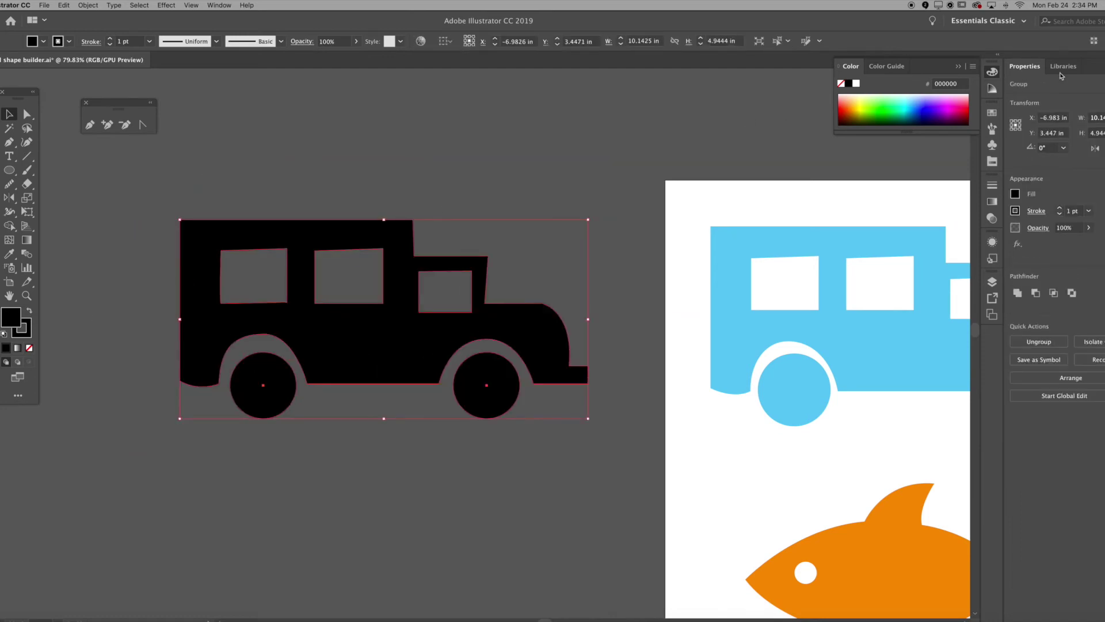
Recolor the whole car group with the cyan swatch and deselect it
{"action": "left_click", "coordinate": [990, 113]}
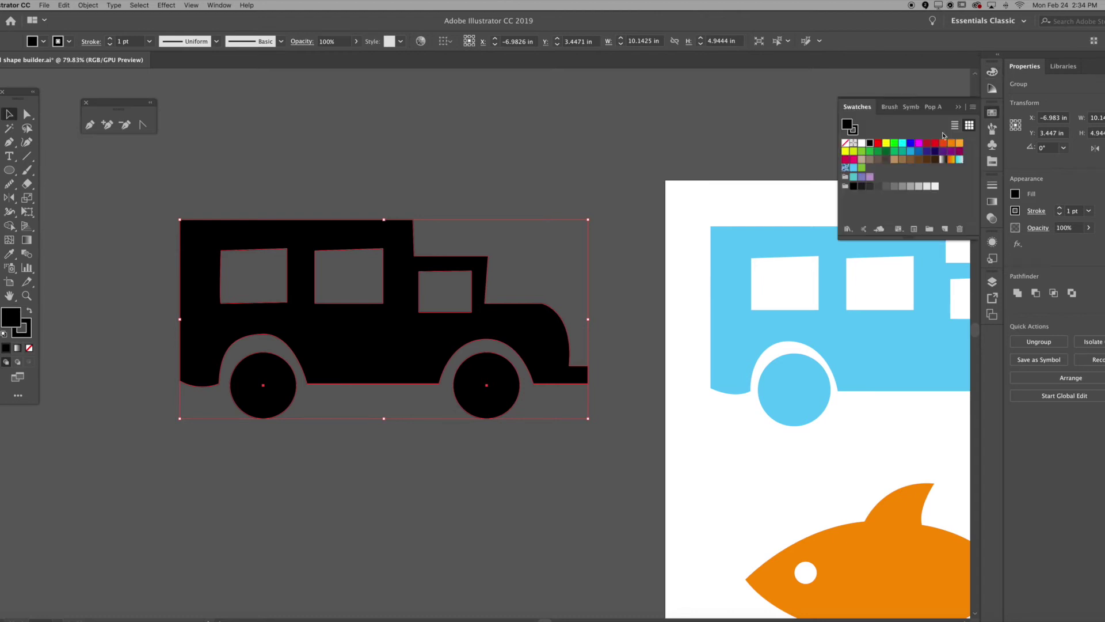
{"action": "left_click", "coordinate": [901, 144]}
{"action": "left_click", "coordinate": [694, 140]}
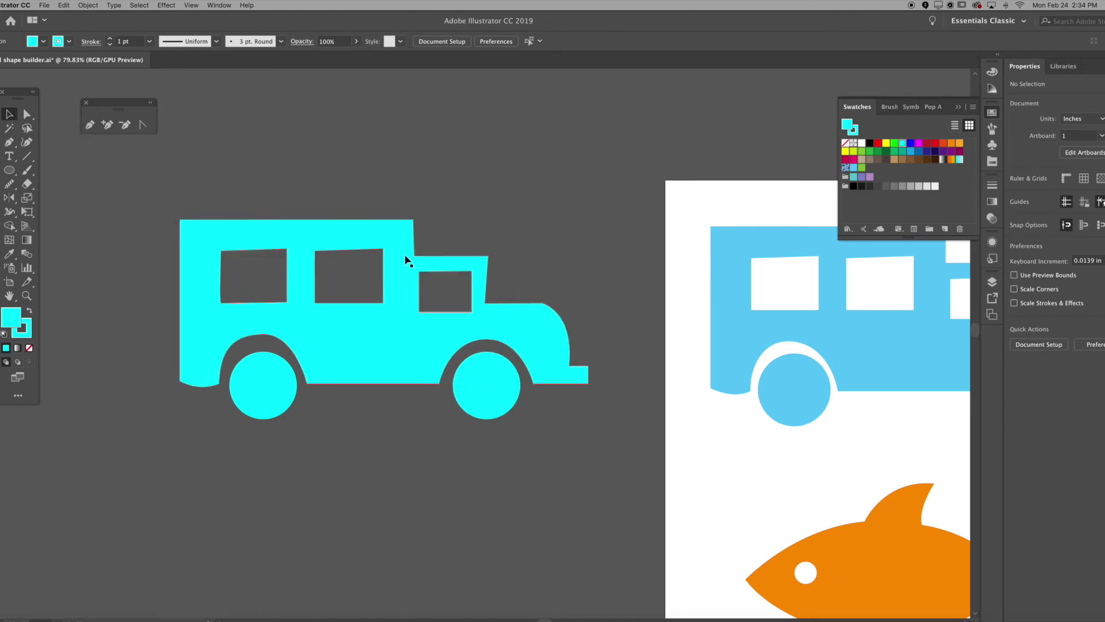
Enter isolation mode on the car group and select its front wheel
{"action": "left_click", "coordinate": [419, 361]}
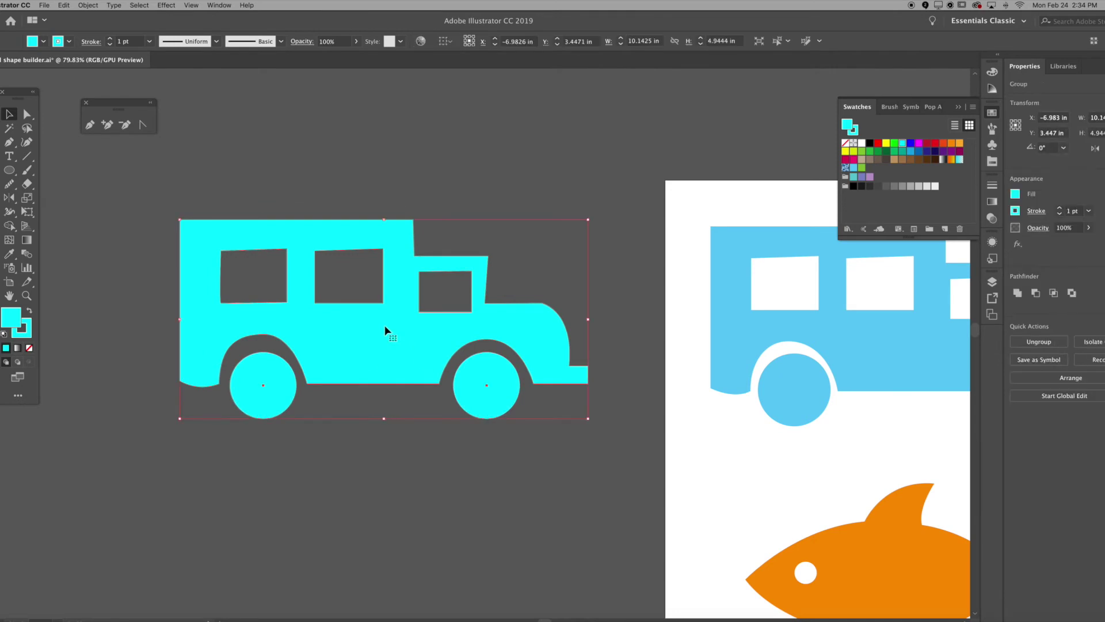
{"action": "double_click", "coordinate": [469, 378]}
{"action": "left_click", "coordinate": [469, 378]}
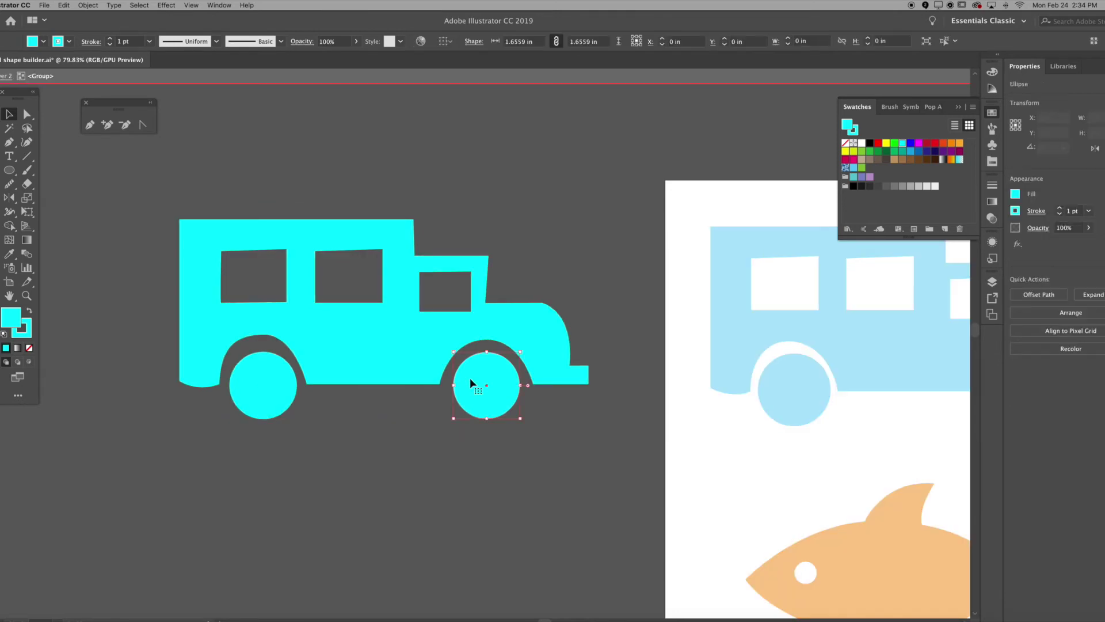
Try coloring the isolated front wheel black and undo the color change
{"action": "left_click", "coordinate": [869, 142]}
{"action": "left_click", "coordinate": [669, 139]}
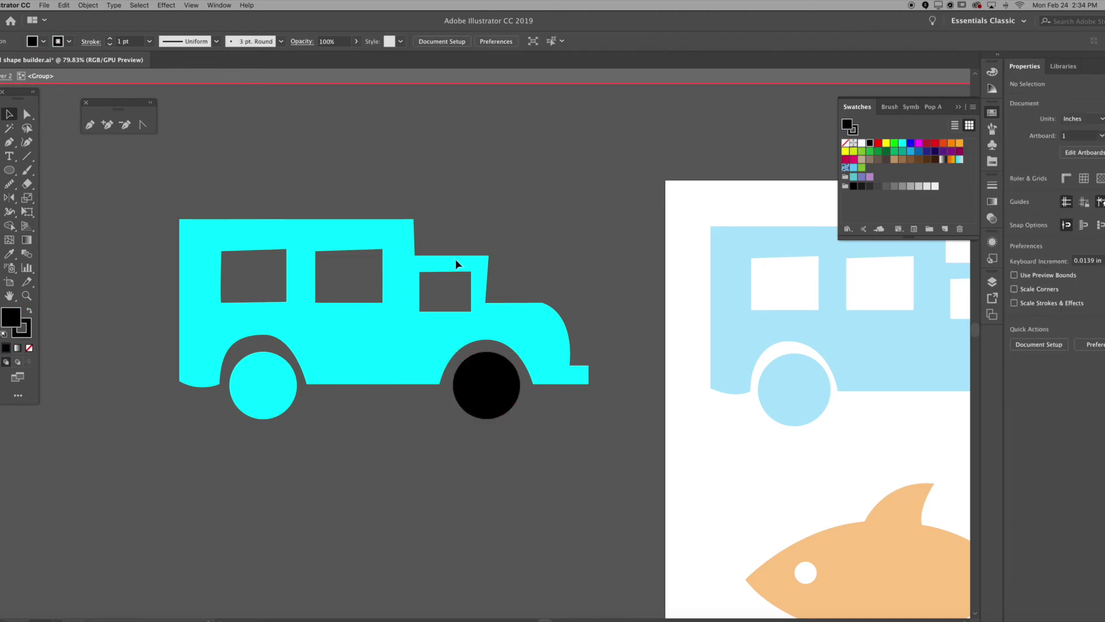
{"action": "key", "text": "super+z"}
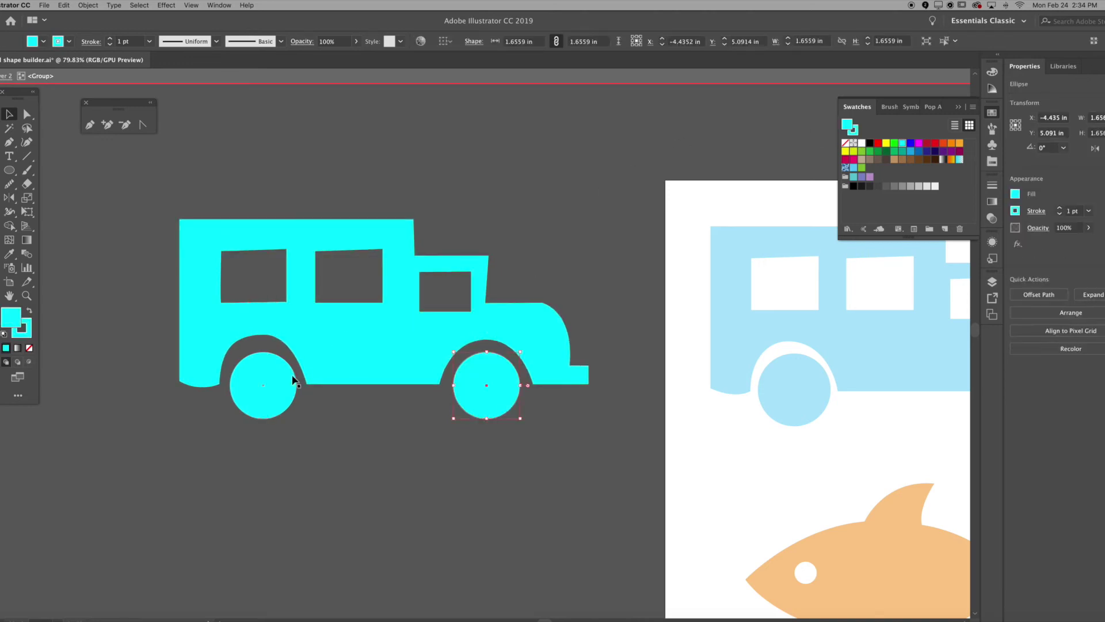
Add the rear wheel to the selection and fill both wheels with the orange-red swatch, keeping their cyan stroke
{"action": "left_click", "coordinate": [261, 393], "text": "shift"}
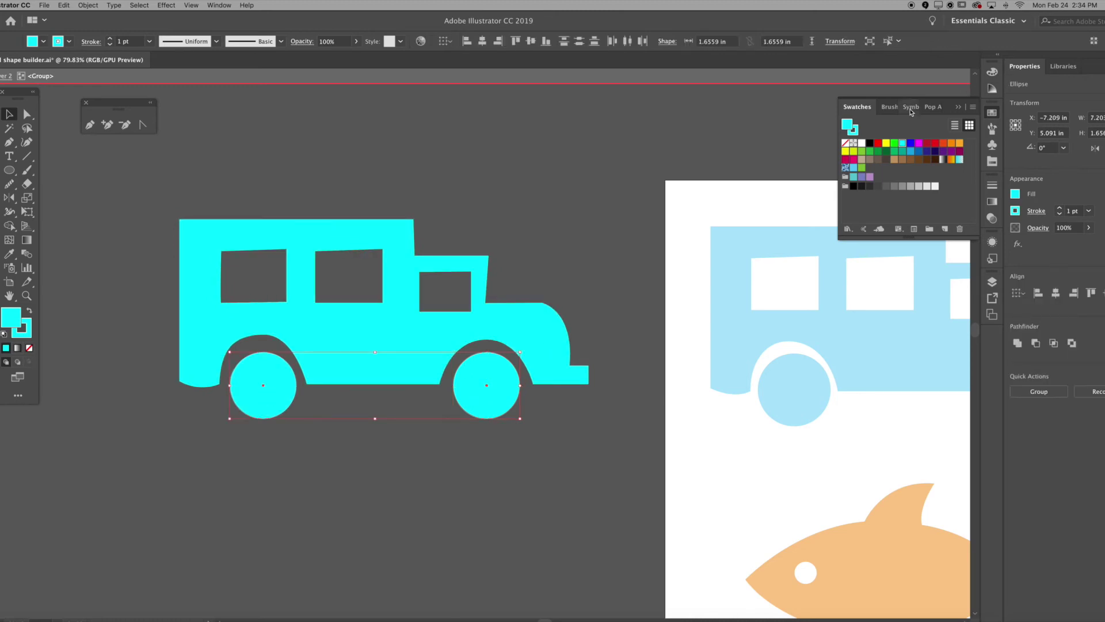
{"action": "left_click", "coordinate": [877, 143]}
{"action": "left_click", "coordinate": [357, 197]}
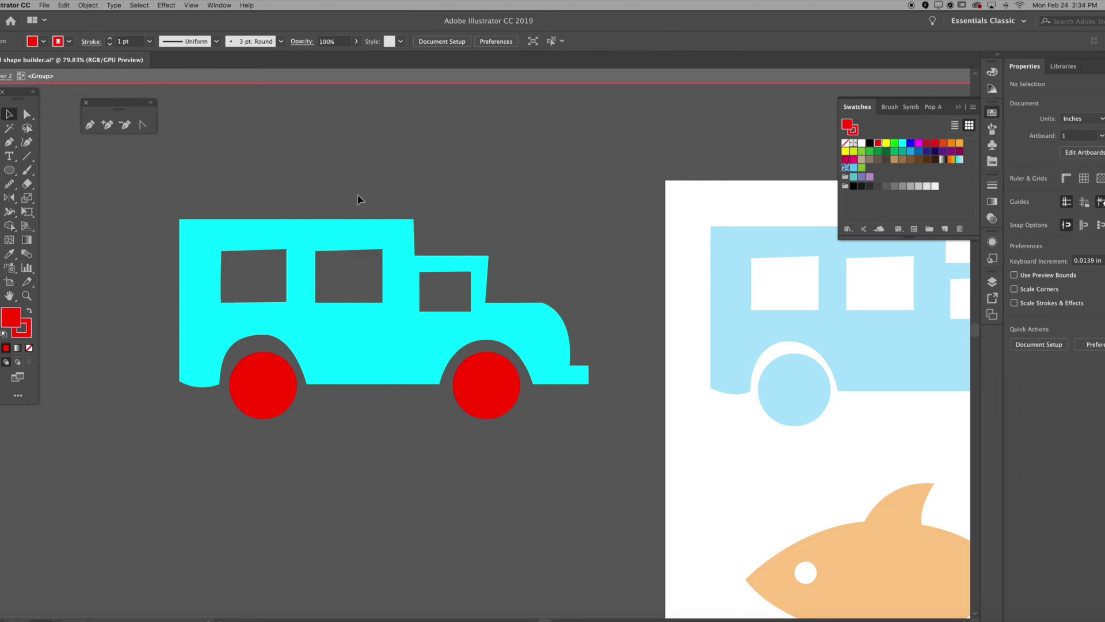
{"action": "left_click", "coordinate": [368, 246]}
{"action": "key", "text": "super+z"}
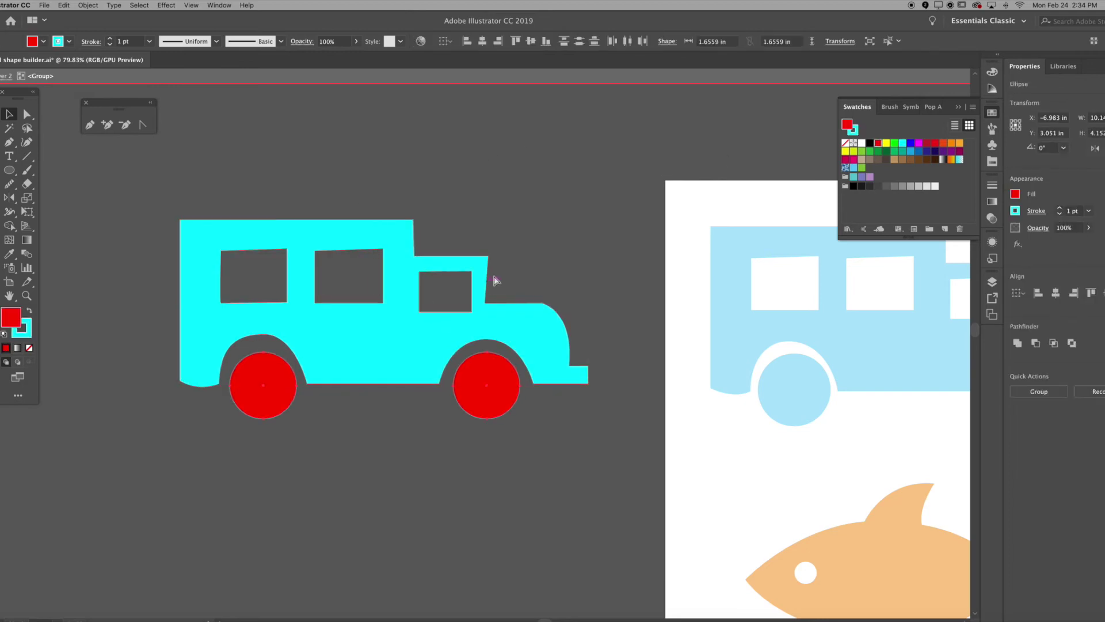
{"action": "left_click", "coordinate": [943, 144]}
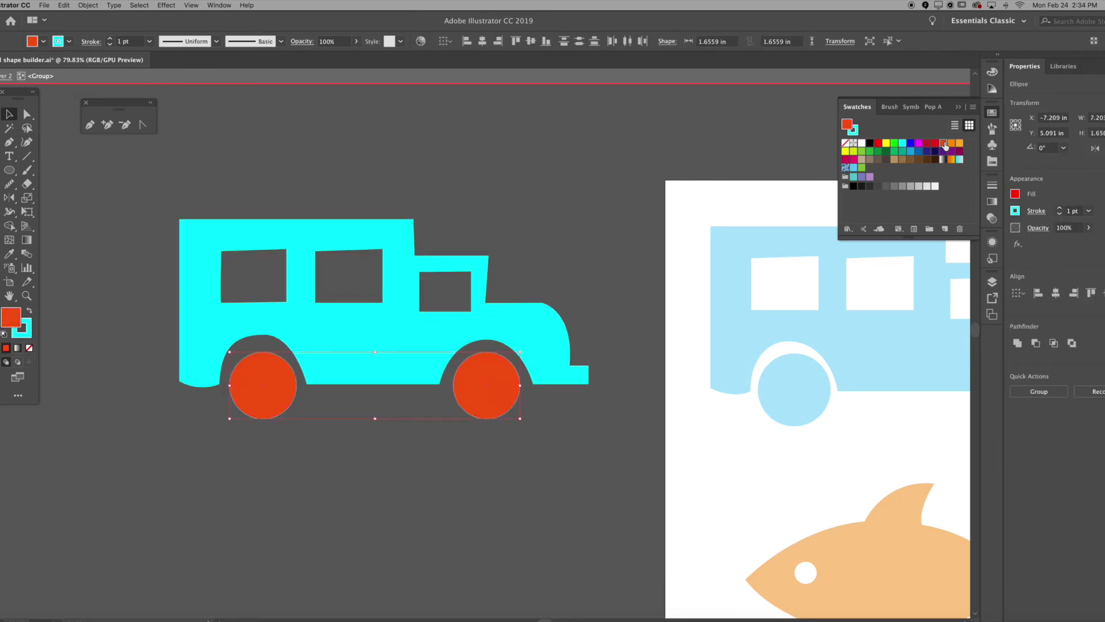
Fill the car body inside the isolated group with the light green swatch and exit isolation mode
{"action": "double_click", "coordinate": [393, 279]}
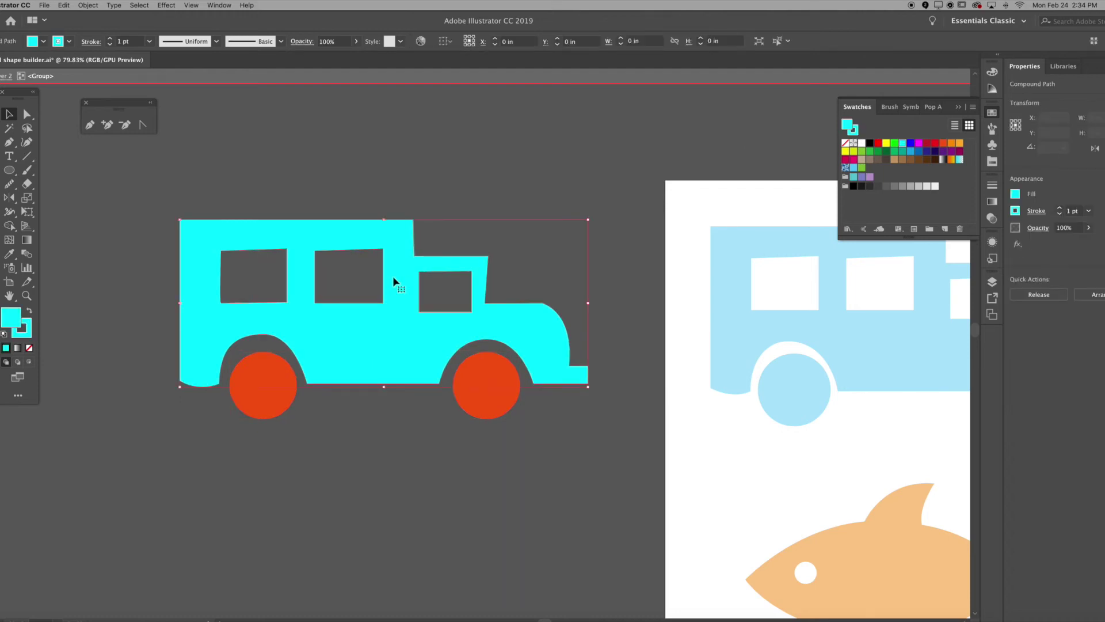
{"action": "left_click", "coordinate": [861, 168]}
{"action": "double_click", "coordinate": [653, 151]}
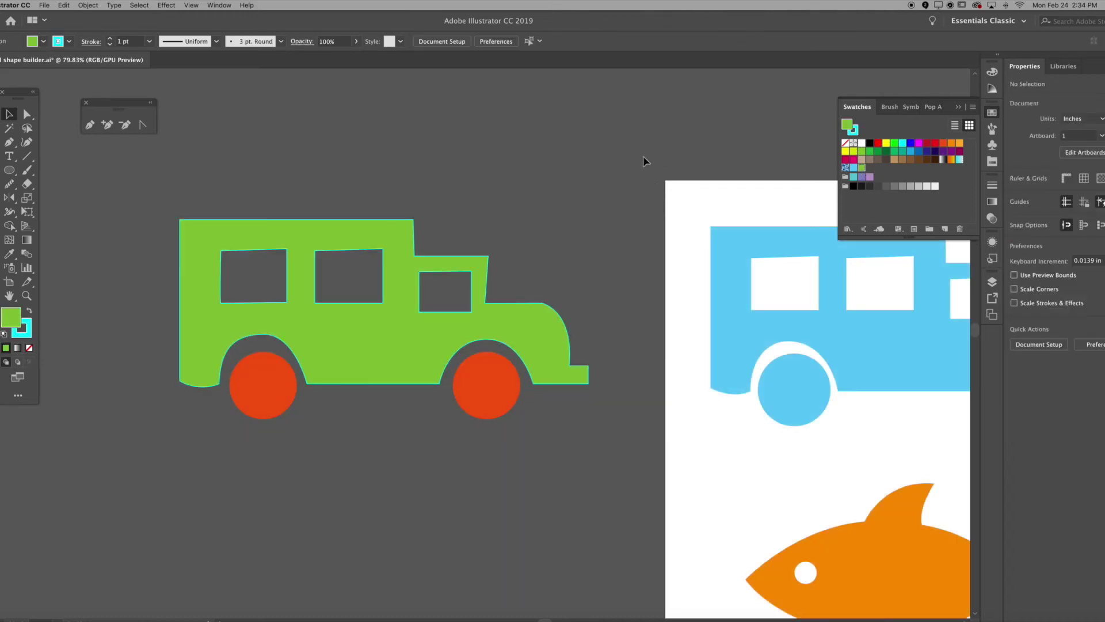
Set the stroke weight of the whole car group to 6 pt and deselect it
{"action": "left_click", "coordinate": [394, 265]}
{"action": "left_click", "coordinate": [1060, 209]}
{"action": "left_click", "coordinate": [1060, 208]}
{"action": "left_click", "coordinate": [1060, 208]}
{"action": "left_click", "coordinate": [1060, 209]}
{"action": "left_click", "coordinate": [1060, 208]}
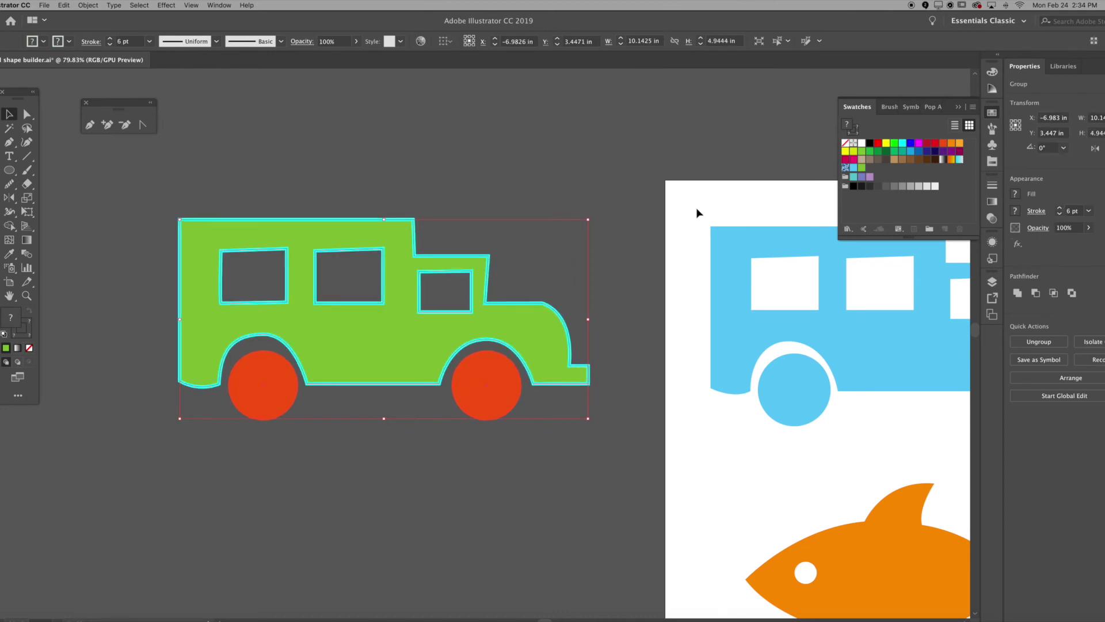
{"action": "left_click", "coordinate": [496, 172]}
Isolate the car group, give both wheels a 9 pt stroke in the light orange swatch, and exit isolation mode
{"action": "left_click", "coordinate": [491, 347]}
{"action": "double_click", "coordinate": [263, 387]}
{"action": "left_click", "coordinate": [466, 381], "text": "shift"}
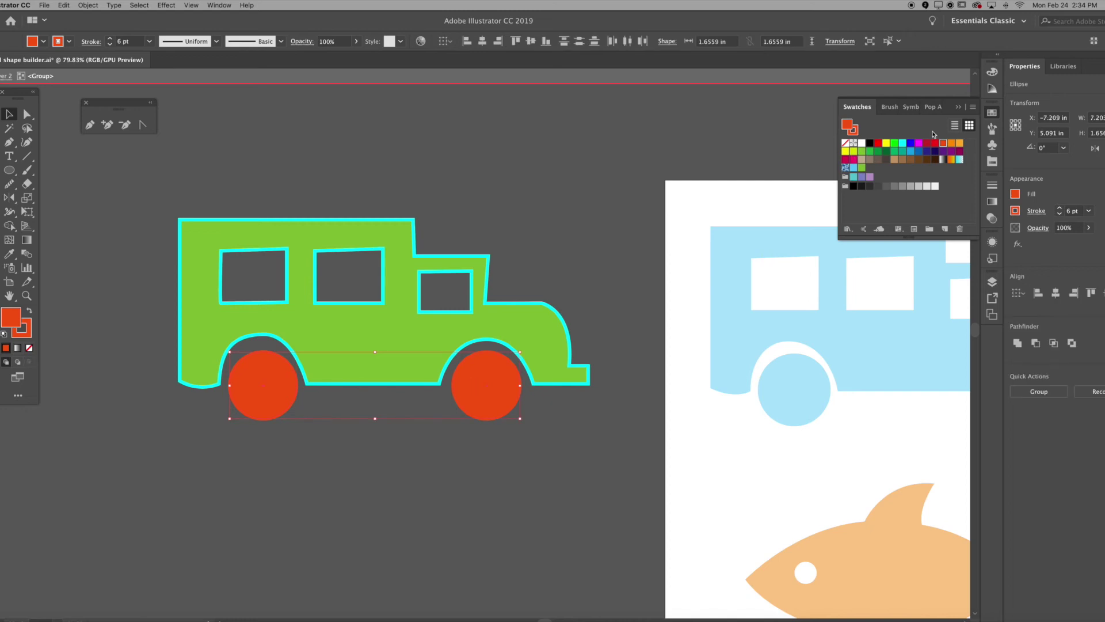
{"action": "left_click", "coordinate": [960, 144]}
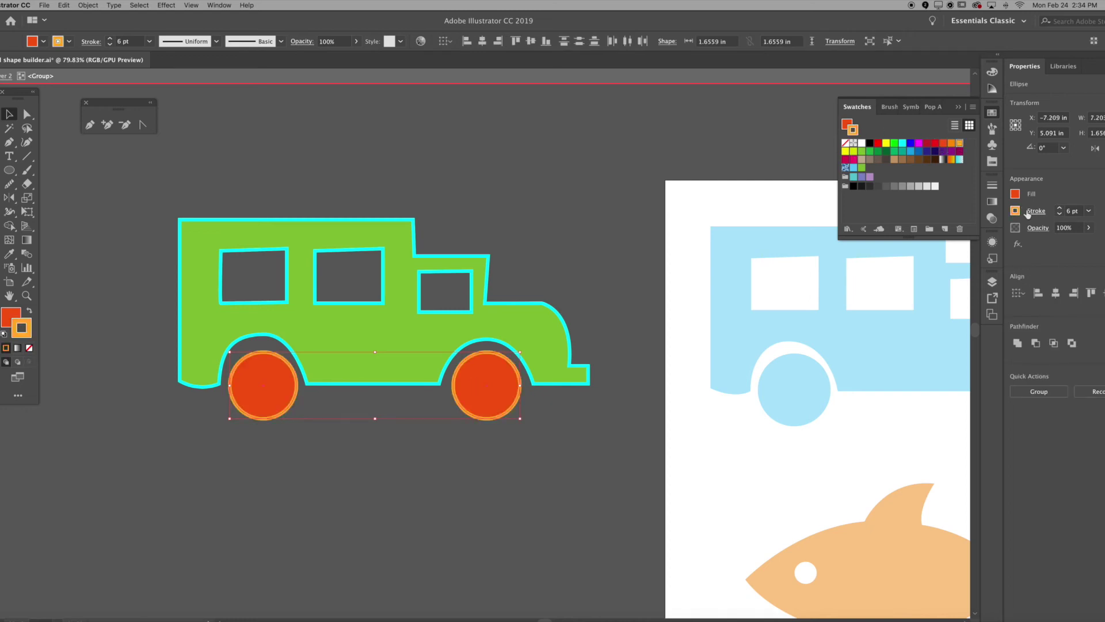
{"action": "left_click", "coordinate": [1059, 209]}
{"action": "left_click", "coordinate": [1059, 209]}
{"action": "left_click", "coordinate": [1059, 209]}
{"action": "left_click", "coordinate": [555, 173]}
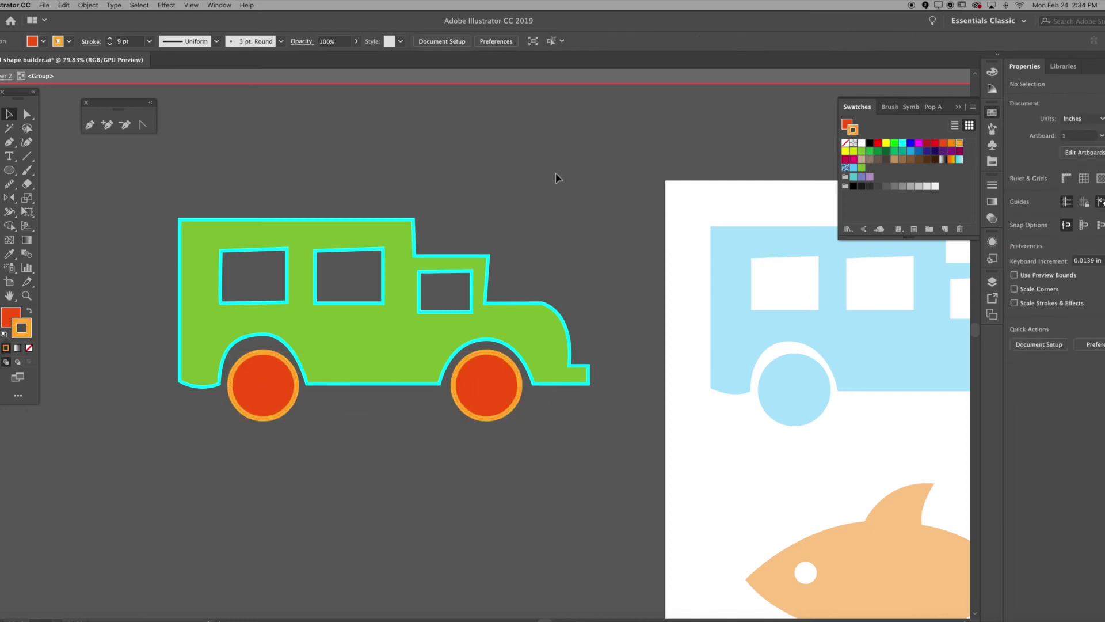
{"action": "double_click", "coordinate": [502, 173]}
Using the Pen tool with no fill, trace the green flower's left and lower petals from the upper-left notch to the stem
{"action": "left_click_drag", "start_coordinate": [580, 383], "coordinate": [334, 271]}
{"action": "left_click_drag", "start_coordinate": [707, 265], "coordinate": [197, 267]}
{"action": "left_click_drag", "start_coordinate": [515, 545], "coordinate": [485, 451]}
{"action": "left_click_drag", "start_coordinate": [366, 501], "coordinate": [322, 590]}
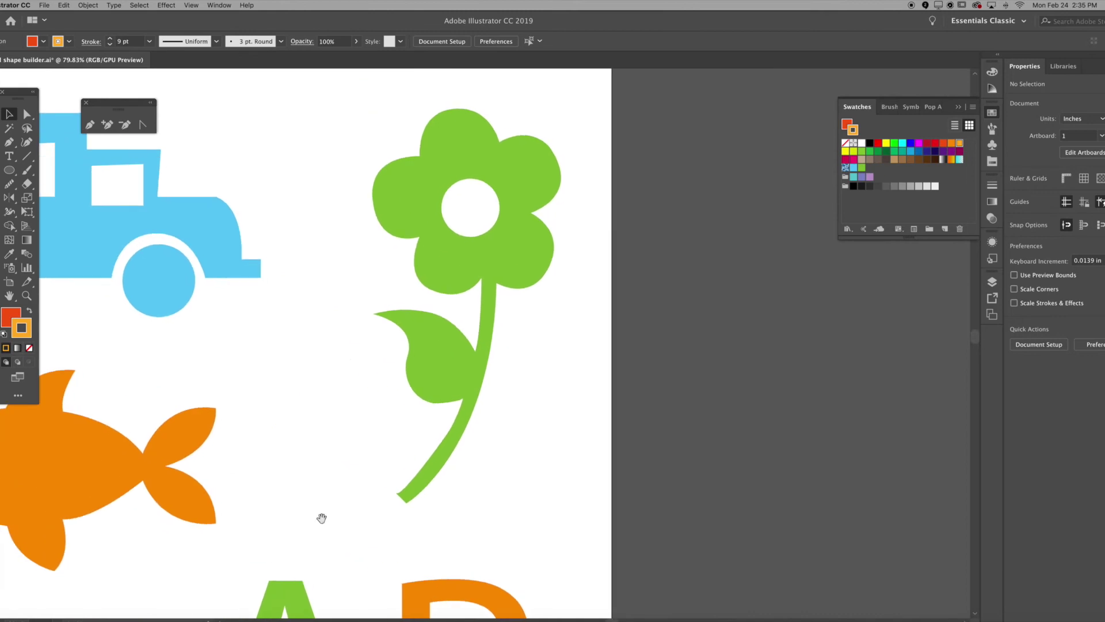
{"action": "left_click_drag", "start_coordinate": [340, 209], "coordinate": [349, 259]}
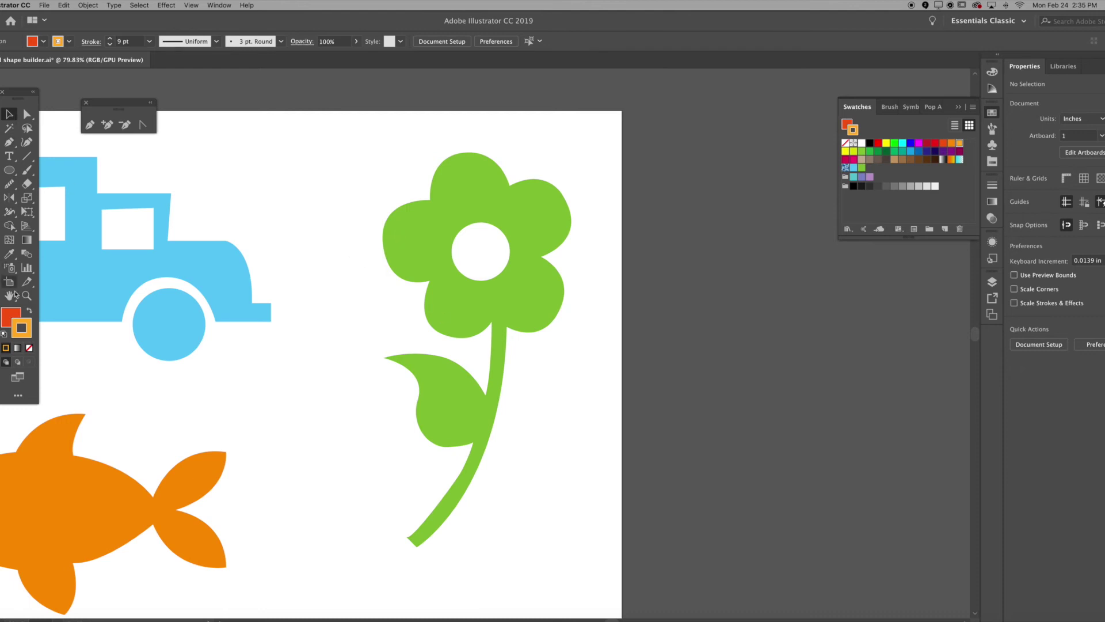
{"action": "left_click", "coordinate": [9, 143]}
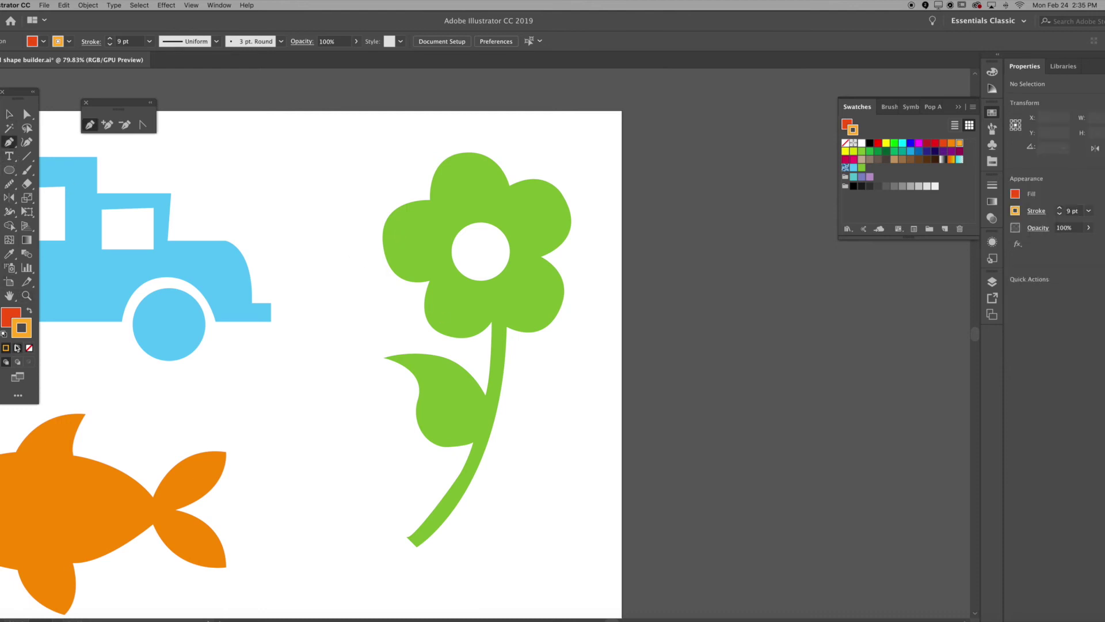
{"action": "left_click", "coordinate": [5, 316]}
{"action": "left_click", "coordinate": [29, 348]}
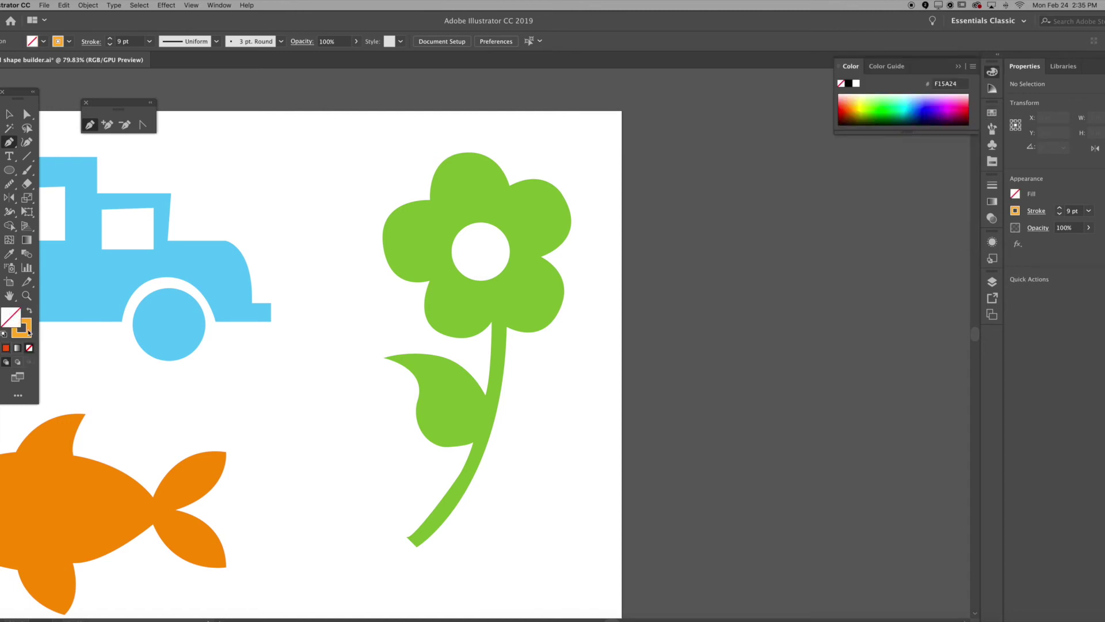
{"action": "left_click", "coordinate": [430, 199]}
{"action": "left_click_drag", "start_coordinate": [430, 279], "coordinate": [561, 289]}
{"action": "key", "text": "super+z"}
{"action": "key", "text": "super+z"}
{"action": "mouse_move", "coordinate": [383, 243]}
{"action": "left_mouse_down"}
{"action": "mouse_move", "coordinate": [392, 303]}
{"action": "mouse_move", "coordinate": [391, 290]}
{"action": "mouse_move", "coordinate": [462, 340]}
{"action": "mouse_move", "coordinate": [502, 309]}
{"action": "mouse_move", "coordinate": [576, 287]}
{"action": "left_mouse_up"}
{"action": "left_click", "coordinate": [430, 281]}
{"action": "left_click", "coordinate": [492, 321]}
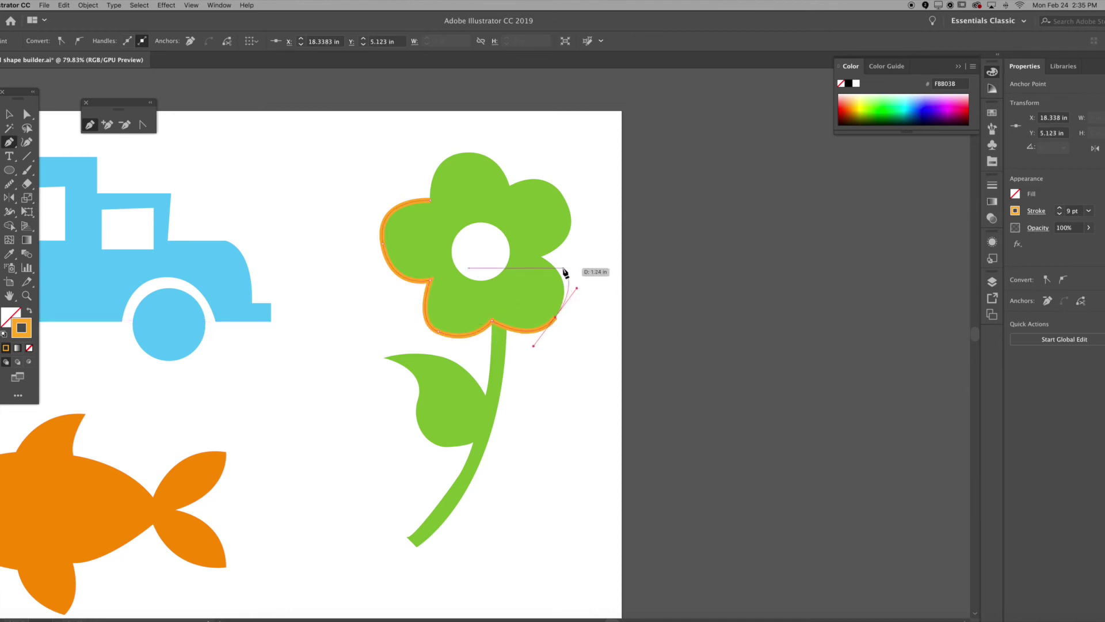
Continue the flower outline around the right and upper petals and close it at its starting point
{"action": "left_click", "coordinate": [540, 256]}
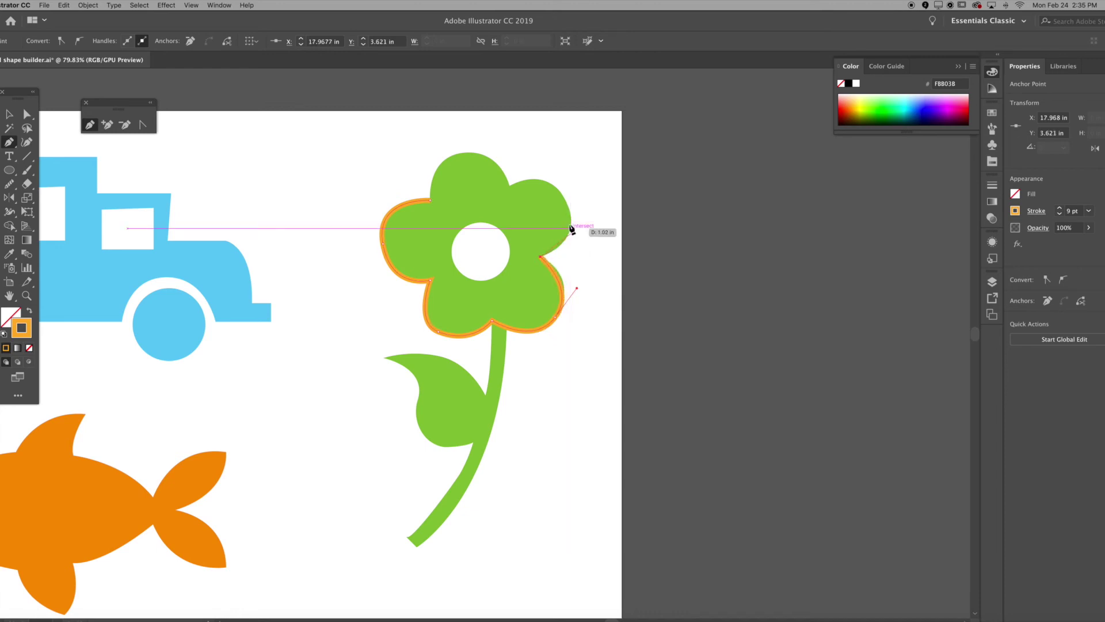
{"action": "left_click_drag", "start_coordinate": [564, 200], "coordinate": [541, 167]}
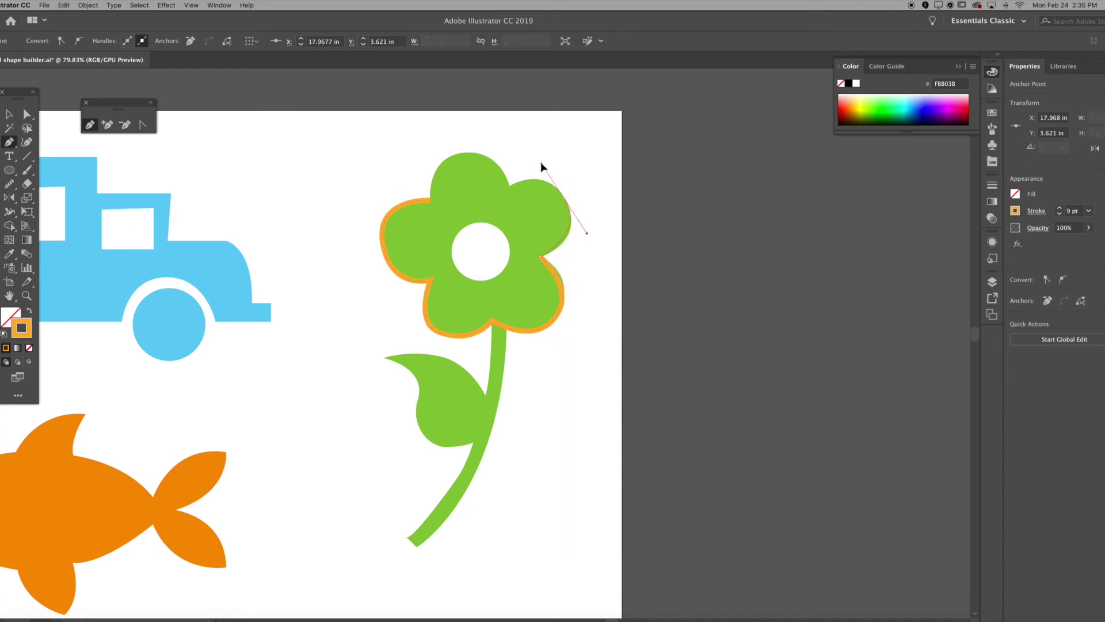
{"action": "left_click", "coordinate": [510, 186]}
{"action": "left_click_drag", "start_coordinate": [435, 161], "coordinate": [429, 160]}
{"action": "left_click", "coordinate": [431, 200]}
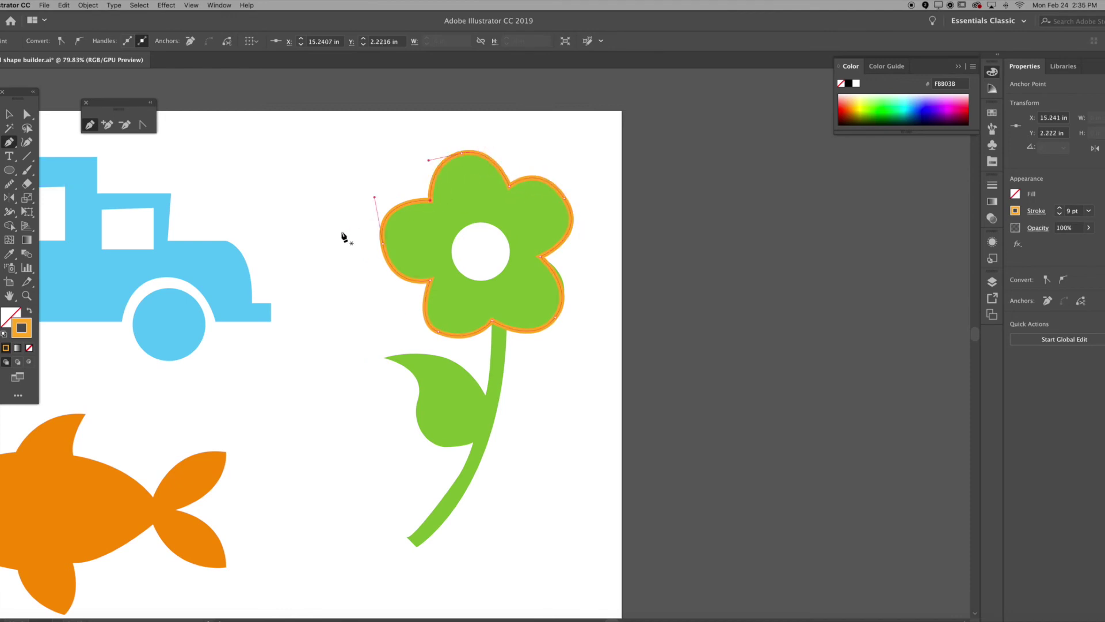
{"action": "left_click", "coordinate": [476, 222]}
{"action": "left_click_drag", "start_coordinate": [456, 253], "coordinate": [516, 254]}
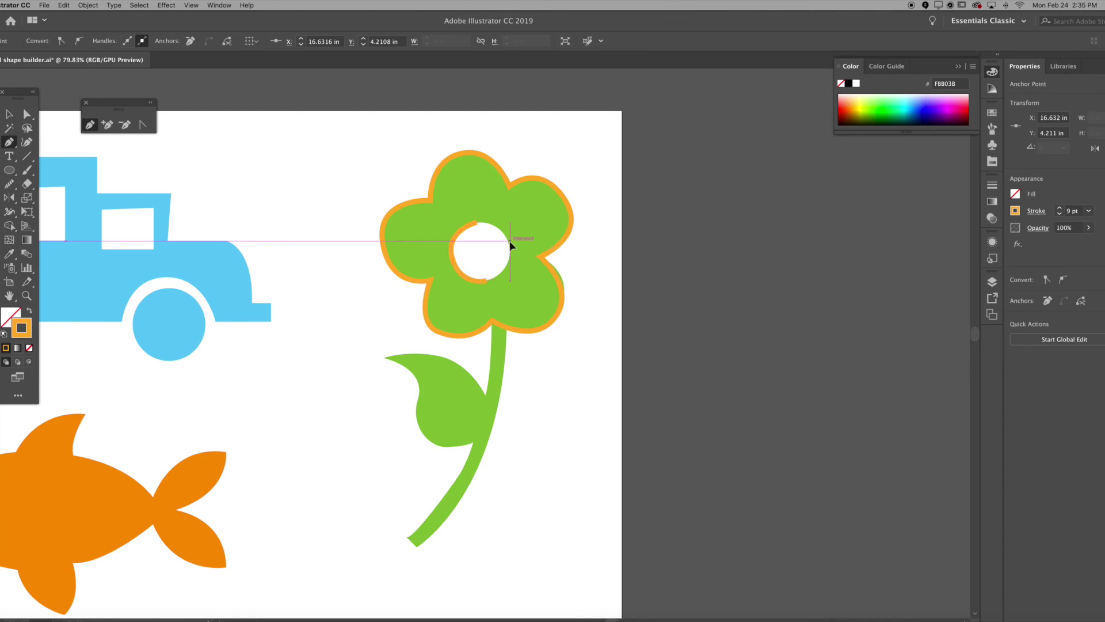
{"action": "left_click_drag", "start_coordinate": [476, 223], "coordinate": [446, 230]}
{"action": "key", "text": "ctrl+z"}
{"action": "key", "text": "ctrl+z"}
{"action": "key", "text": "ctrl+z"}
{"action": "key", "text": "ctrl+z"}
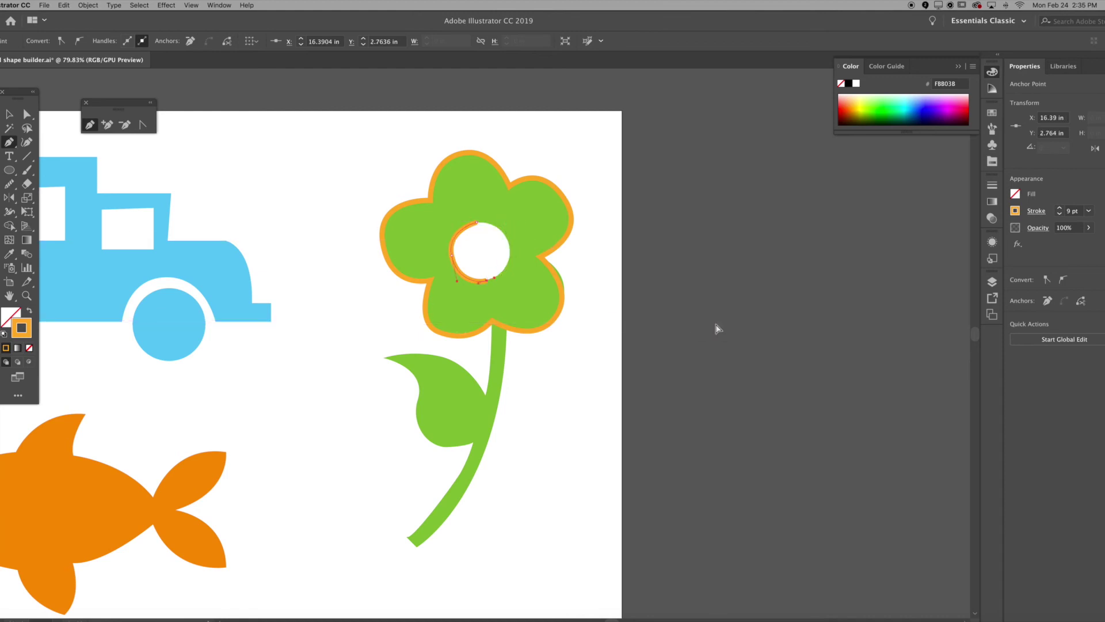
Draw a circle about 1.46 in across over the flower's white center with the Ellipse tool
{"action": "key", "text": "l"}
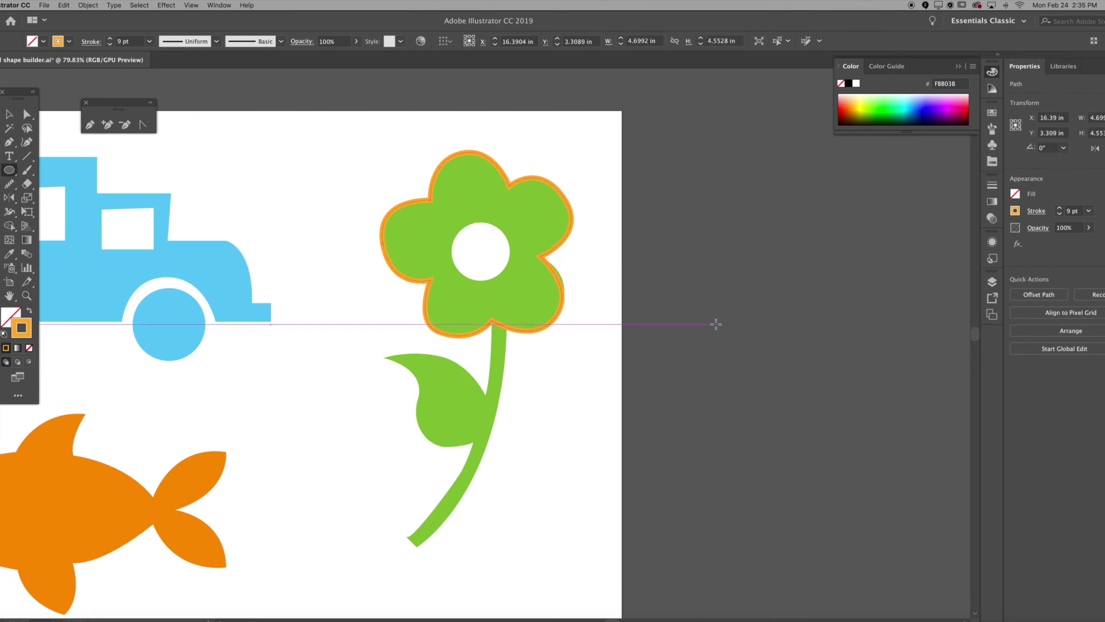
{"action": "left_click_drag", "start_coordinate": [688, 217], "coordinate": [838, 376]}
{"action": "key", "text": "super+z"}
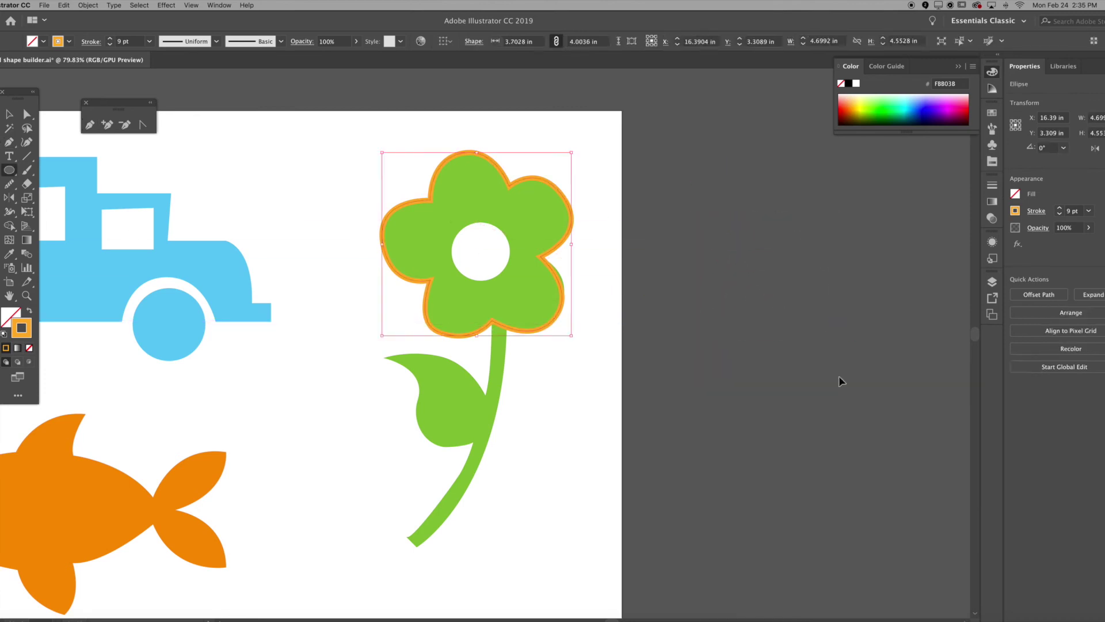
{"action": "left_click_drag", "start_coordinate": [452, 230], "coordinate": [512, 279]}
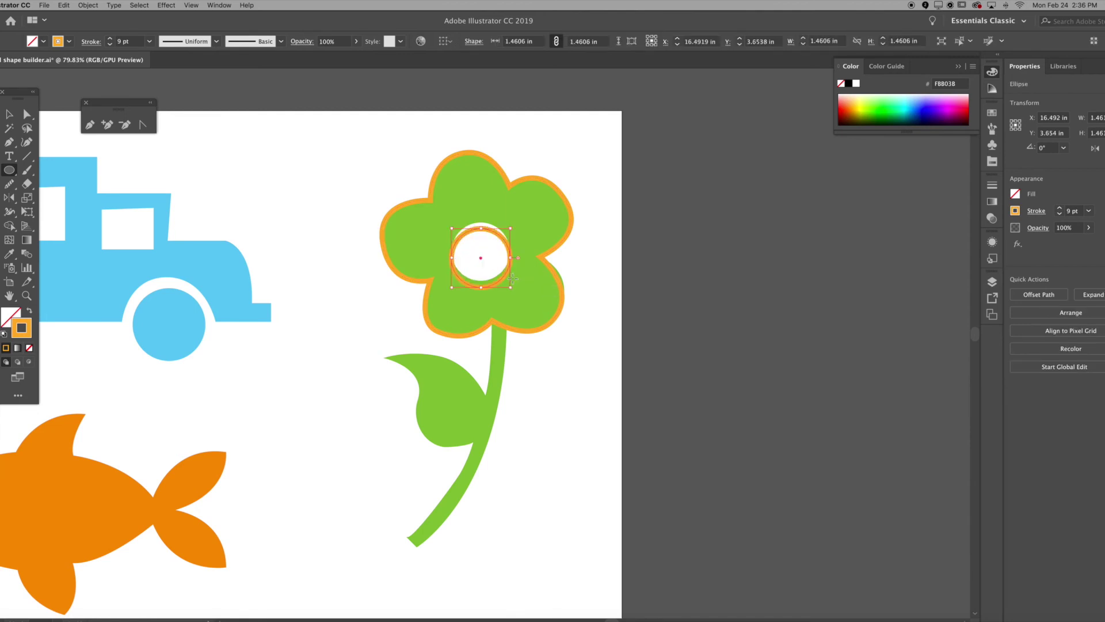
Nudge the circle upward to line it up with the flower's white center
{"action": "key", "text": "Up"}
{"action": "key", "text": "Up"}
{"action": "key", "text": "Up"}
{"action": "key", "text": "Up"}
{"action": "key", "text": "Up"}
{"action": "key", "text": "Up"}
{"action": "key", "text": "Up"}
{"action": "key", "text": "Up"}
{"action": "key", "text": "Up"}
{"action": "key", "text": "Down"}
{"action": "key", "text": "Up"}
{"action": "key", "text": "Up"}
{"action": "key", "text": "Up"}
{"action": "key", "text": "Up"}
{"action": "key", "text": "Up"}
{"action": "key", "text": "Up"}
{"action": "key", "text": "Up"}
{"action": "key", "text": "Up"}
{"action": "key", "text": "Up"}
{"action": "key", "text": "Up"}
{"action": "mouse_move", "coordinate": [512, 278]}
{"action": "left_mouse_down"}
{"action": "mouse_move", "coordinate": [513, 261]}
{"action": "mouse_move", "coordinate": [513, 278]}
{"action": "left_mouse_up"}
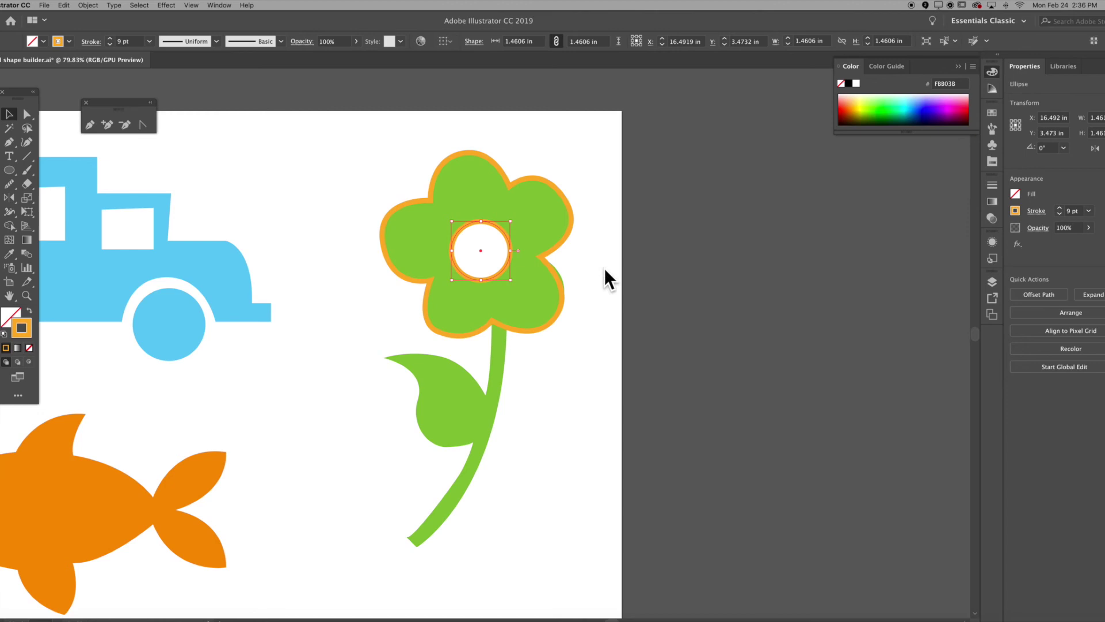
Select the flower outline and its center circle together and move them onto the empty pasteboard beside the artboard
{"action": "key", "text": "v"}
{"action": "left_click", "coordinate": [604, 267]}
{"action": "left_click_drag", "start_coordinate": [595, 334], "coordinate": [595, 333]}
{"action": "left_click_drag", "start_coordinate": [508, 188], "coordinate": [840, 240]}
{"action": "left_click", "coordinate": [713, 173]}
{"action": "left_click_drag", "start_coordinate": [719, 167], "coordinate": [673, 142]}
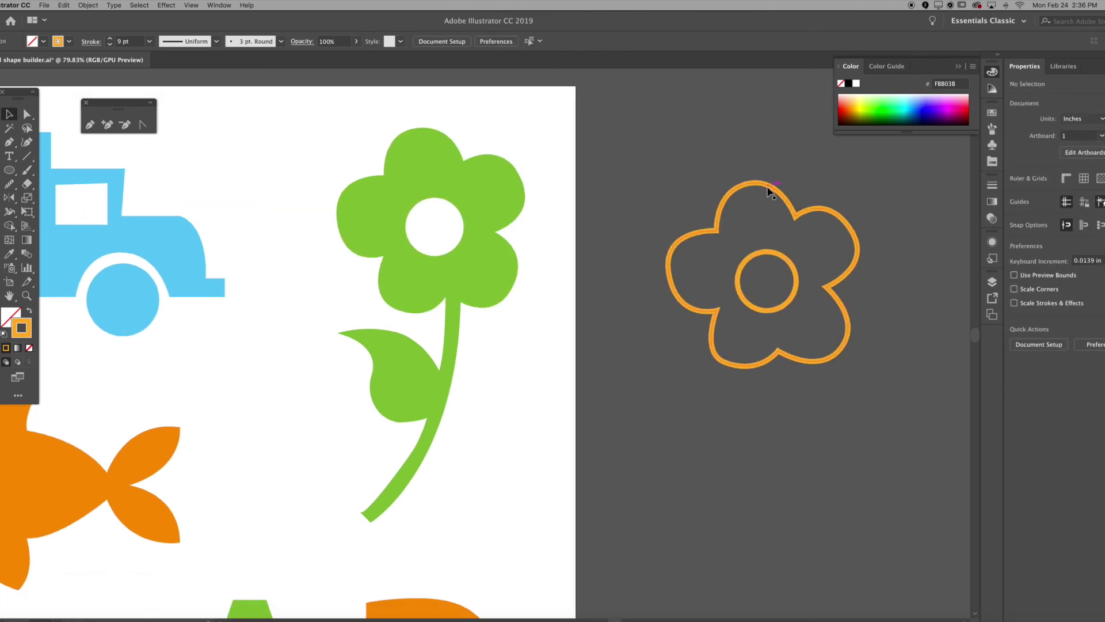
{"action": "left_click", "coordinate": [768, 188]}
{"action": "left_click_drag", "start_coordinate": [20, 323], "coordinate": [7, 315]}
{"action": "left_click", "coordinate": [606, 445]}
{"action": "key", "text": "super+z"}
Select the flower outline and circle and use the Shape Builder tool to separate the petal area from the center
{"action": "left_click", "coordinate": [645, 162]}
{"action": "left_click_drag", "start_coordinate": [645, 161], "coordinate": [931, 451]}
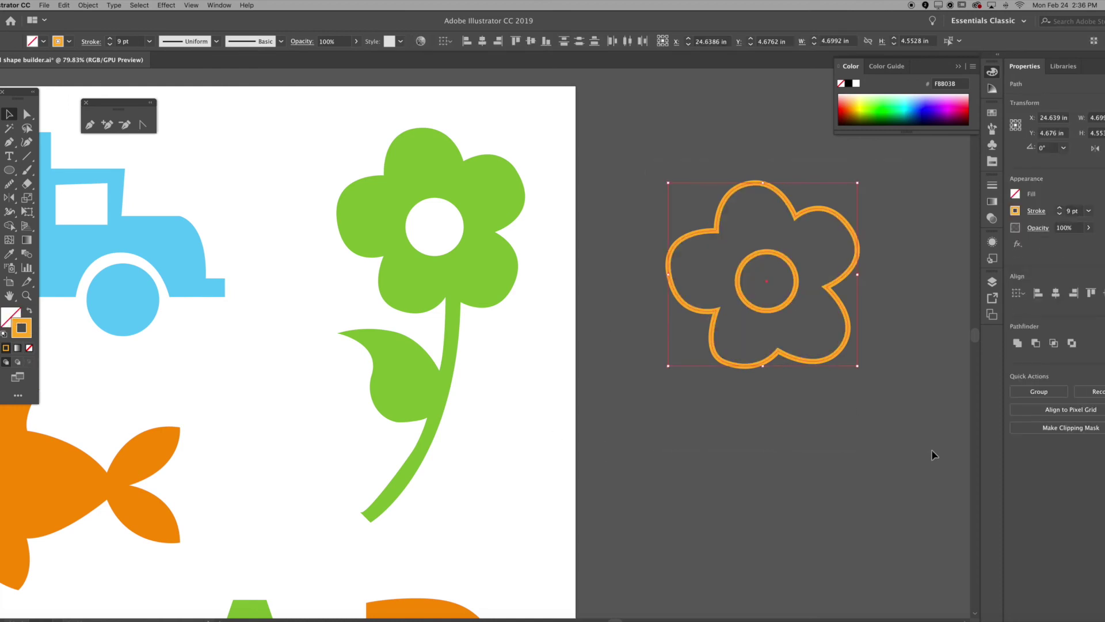
{"action": "left_click", "coordinate": [10, 226]}
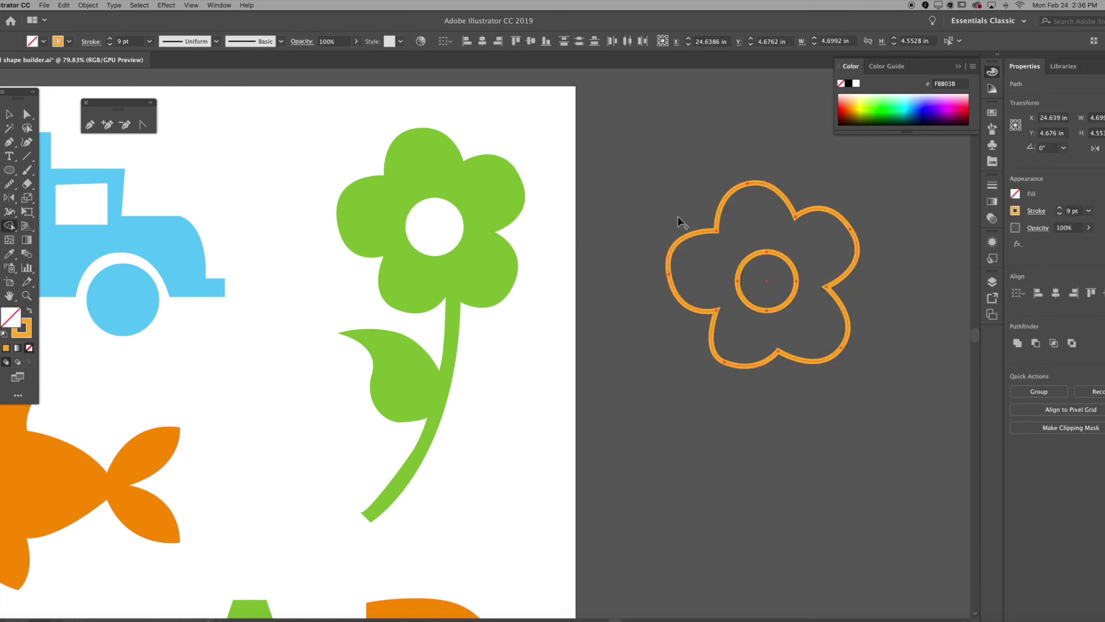
{"action": "key", "text": "v"}
{"action": "left_click", "coordinate": [734, 168]}
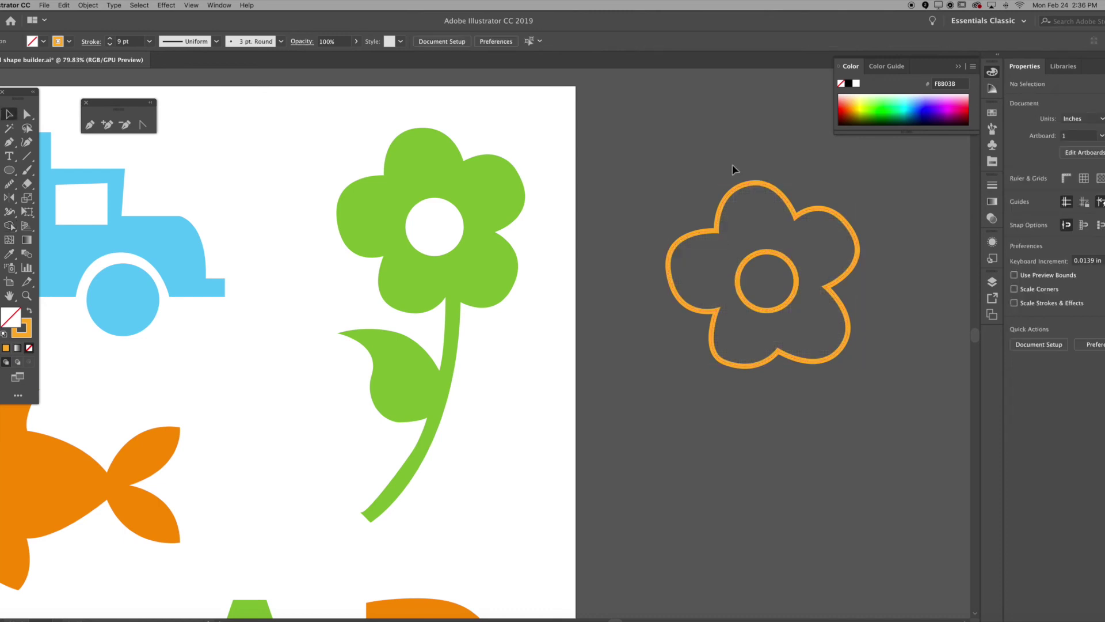
Move the petal shape down, away from the leftover center circle, and delete that circle
{"action": "left_click_drag", "start_coordinate": [777, 352], "coordinate": [824, 570]}
{"action": "left_click", "coordinate": [747, 267]}
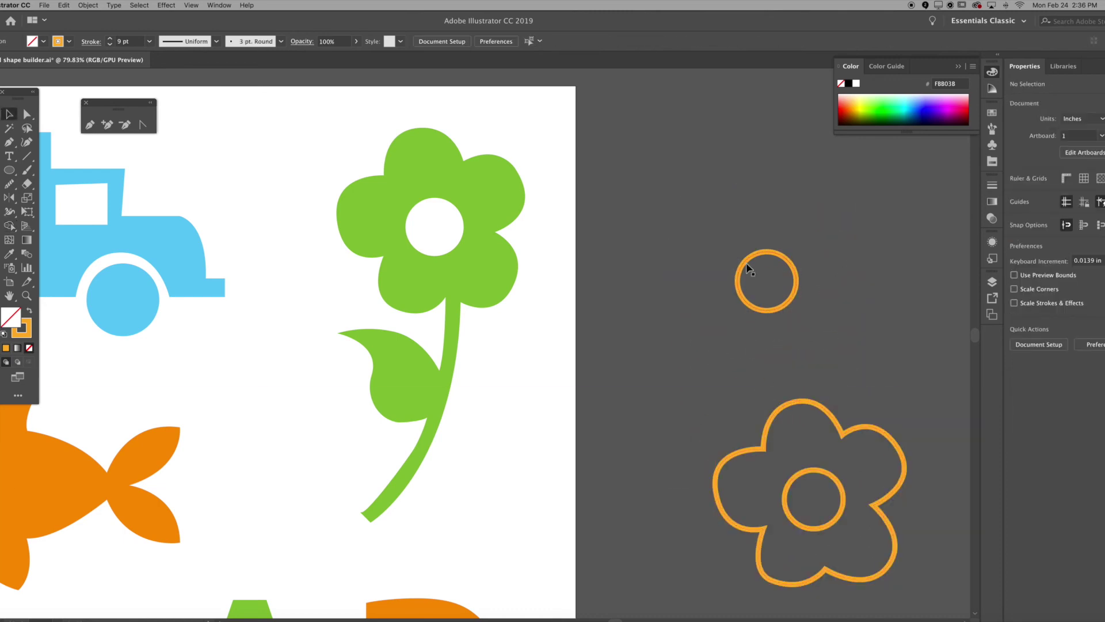
{"action": "key", "text": "Delete"}
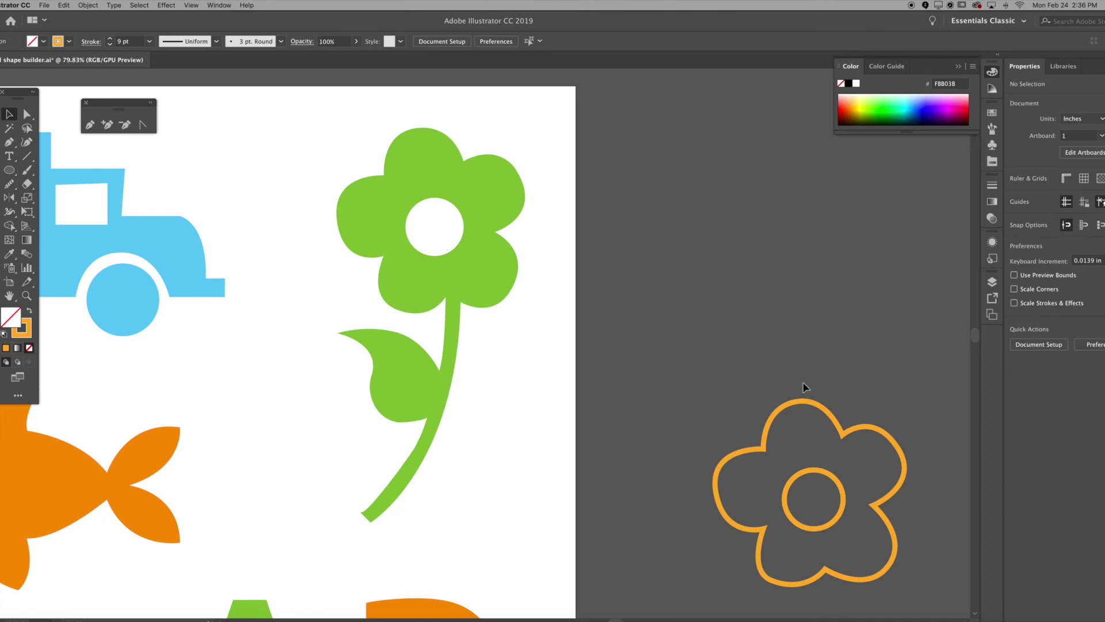
Move the flower shape back up and fill it with the same light orange as its stroke
{"action": "left_click_drag", "start_coordinate": [809, 405], "coordinate": [778, 295]}
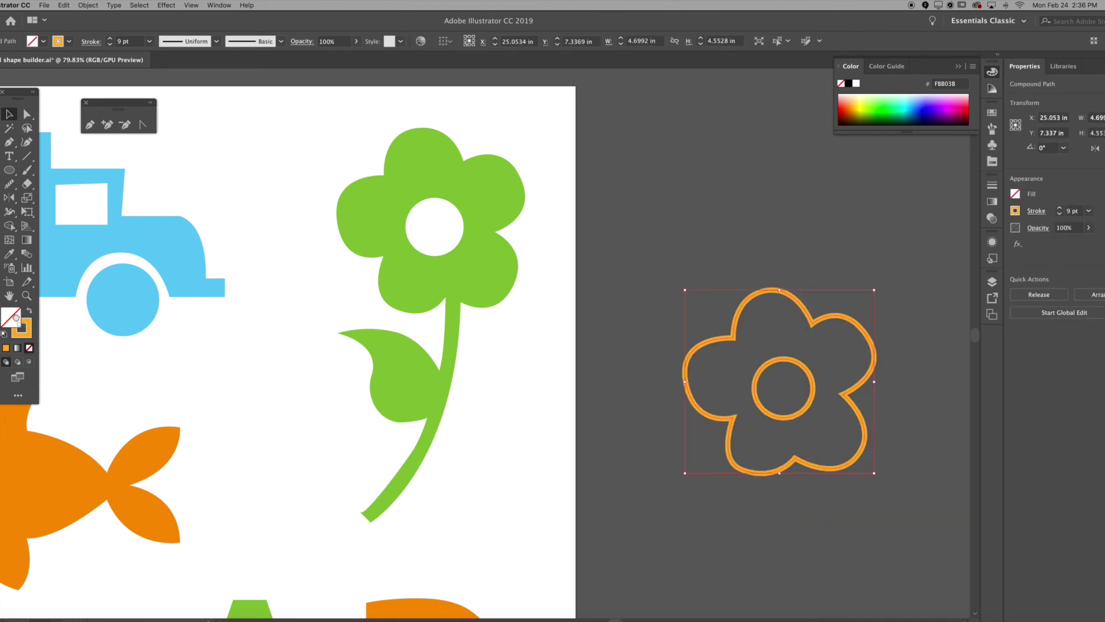
{"action": "left_click_drag", "start_coordinate": [17, 318], "coordinate": [12, 315]}
{"action": "left_click", "coordinate": [570, 315]}
Set up the Pen tool with no fill and a 3 pt light orange stroke for tracing the blue bicycle frame
{"action": "left_click_drag", "start_coordinate": [665, 364], "coordinate": [574, 225]}
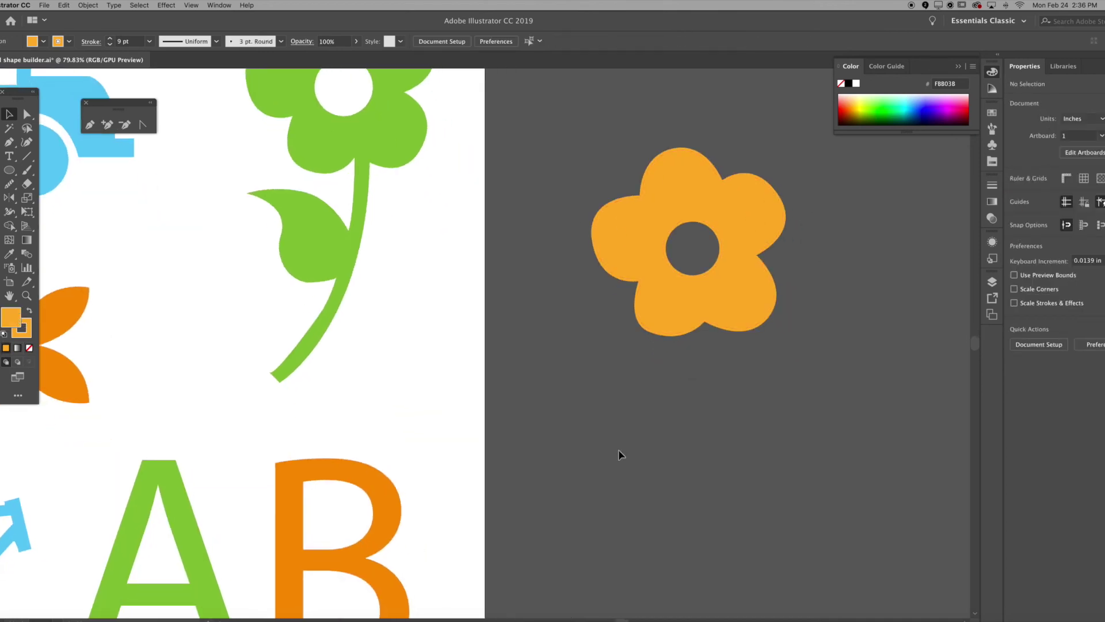
{"action": "left_click_drag", "start_coordinate": [594, 473], "coordinate": [744, 305]}
{"action": "left_click_drag", "start_coordinate": [191, 395], "coordinate": [518, 344]}
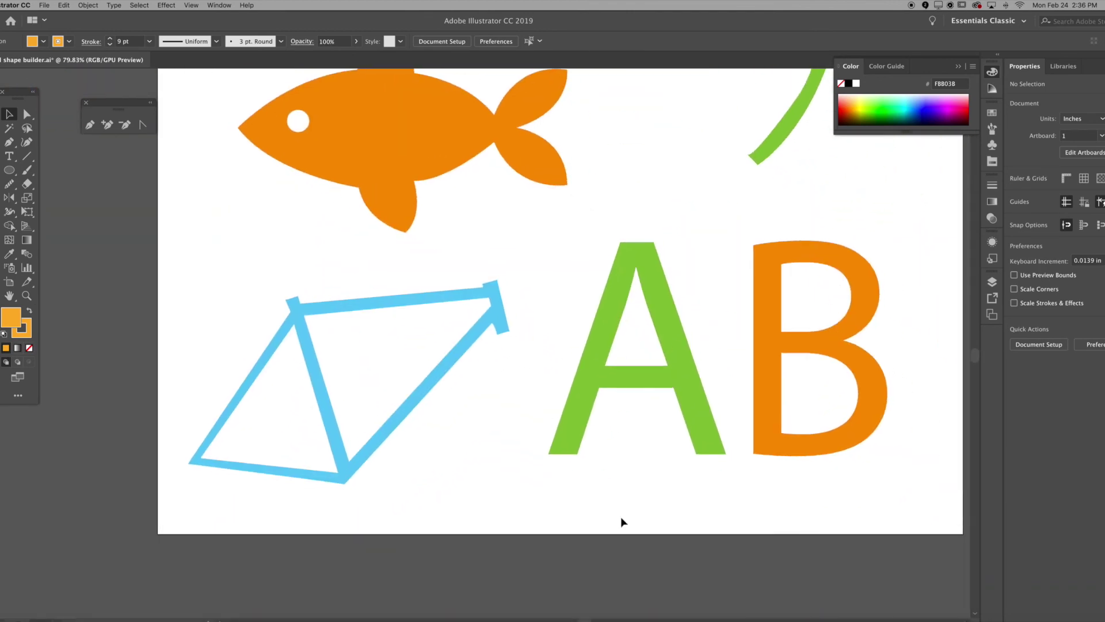
{"action": "left_click_drag", "start_coordinate": [446, 426], "coordinate": [533, 334]}
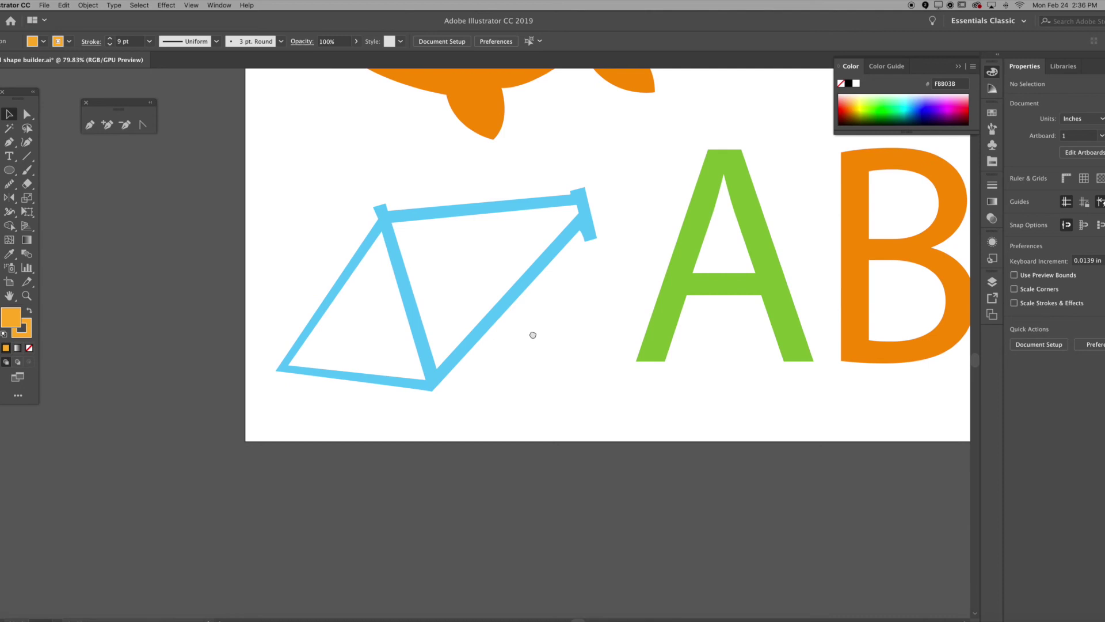
{"action": "key", "text": "p"}
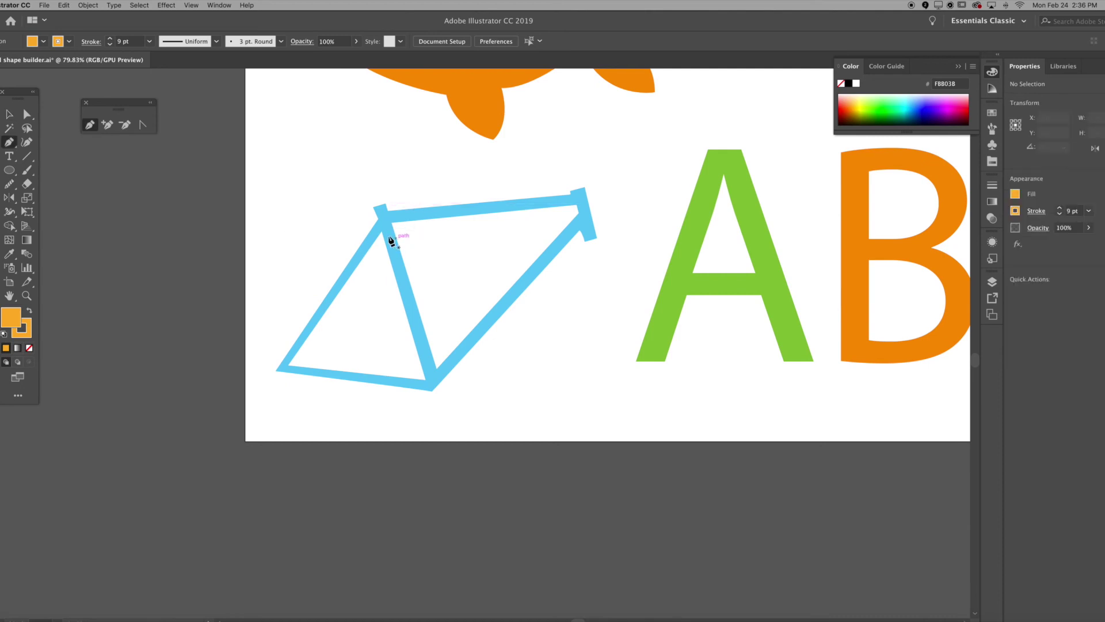
{"action": "left_click", "coordinate": [28, 347]}
{"action": "key", "text": "super+equal"}
{"action": "key", "text": "super+equal"}
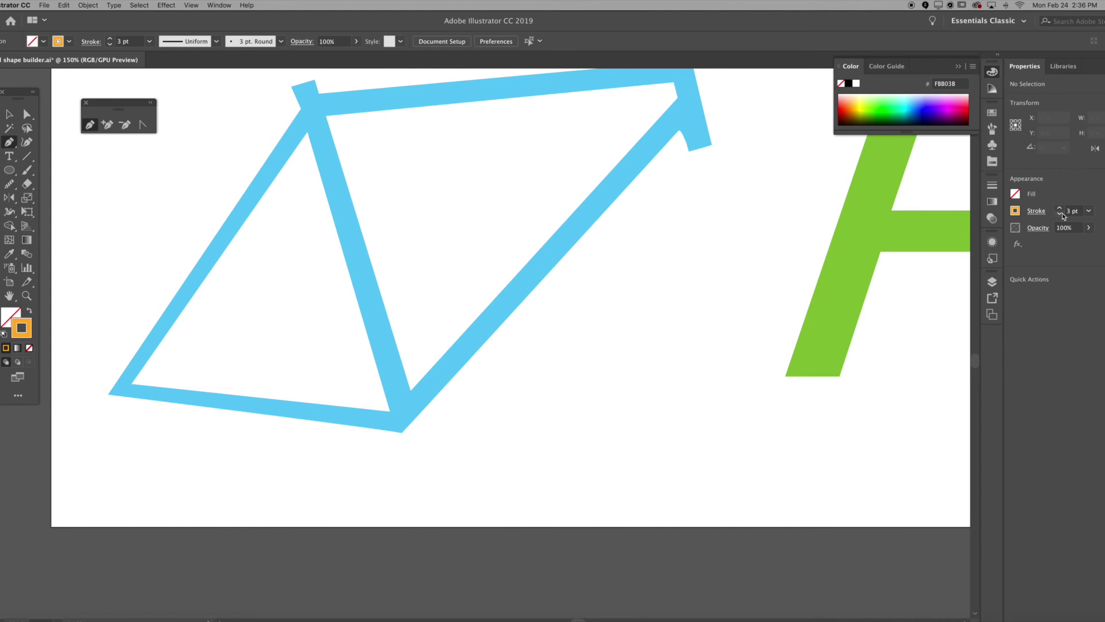
{"action": "left_click_drag", "start_coordinate": [542, 187], "coordinate": [598, 373]}
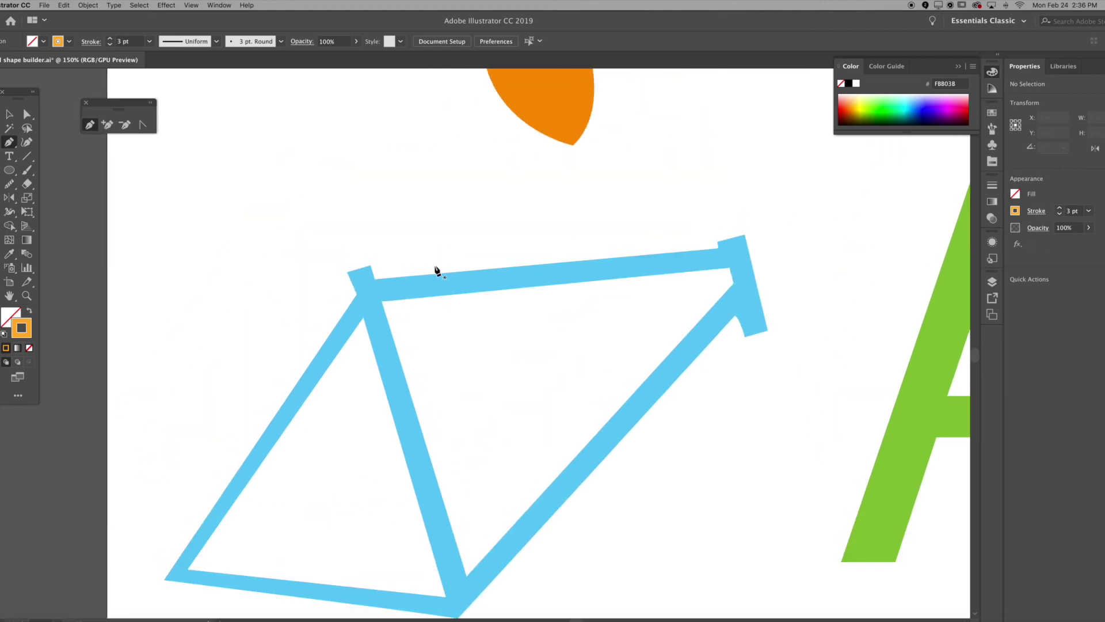
Trace the outer outline of the blue bicycle frame with the Pen tool and close the path at its starting point
{"action": "left_click", "coordinate": [347, 273]}
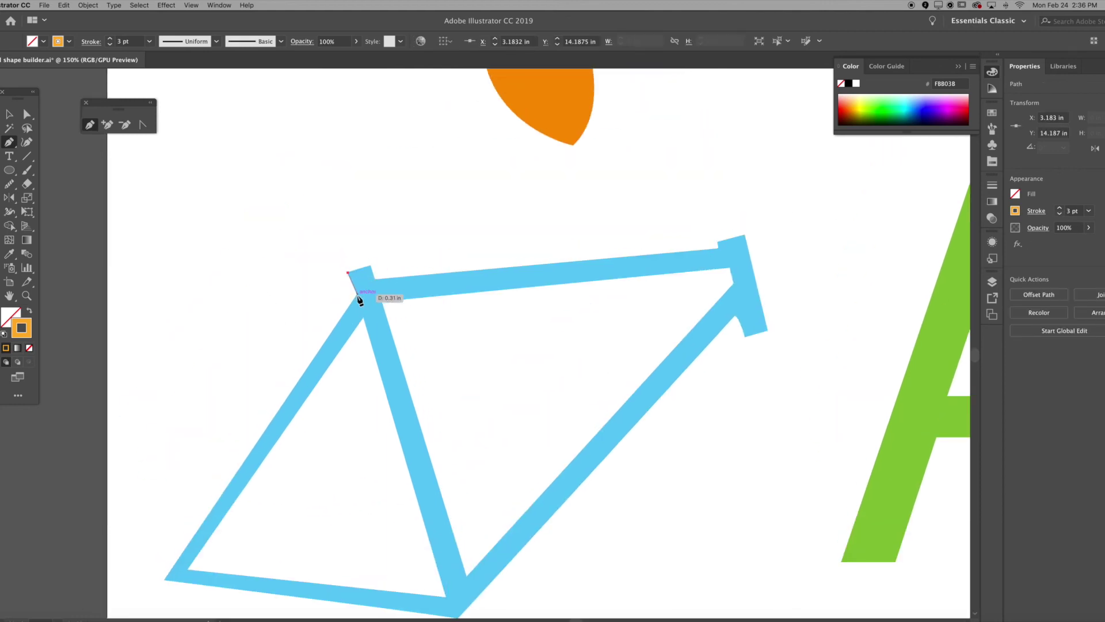
{"action": "left_click", "coordinate": [357, 294]}
{"action": "left_click", "coordinate": [166, 577]}
{"action": "scroll", "coordinate": [438, 424], "scroll_direction": "down", "scroll_amount": 5}
{"action": "left_click", "coordinate": [437, 410]}
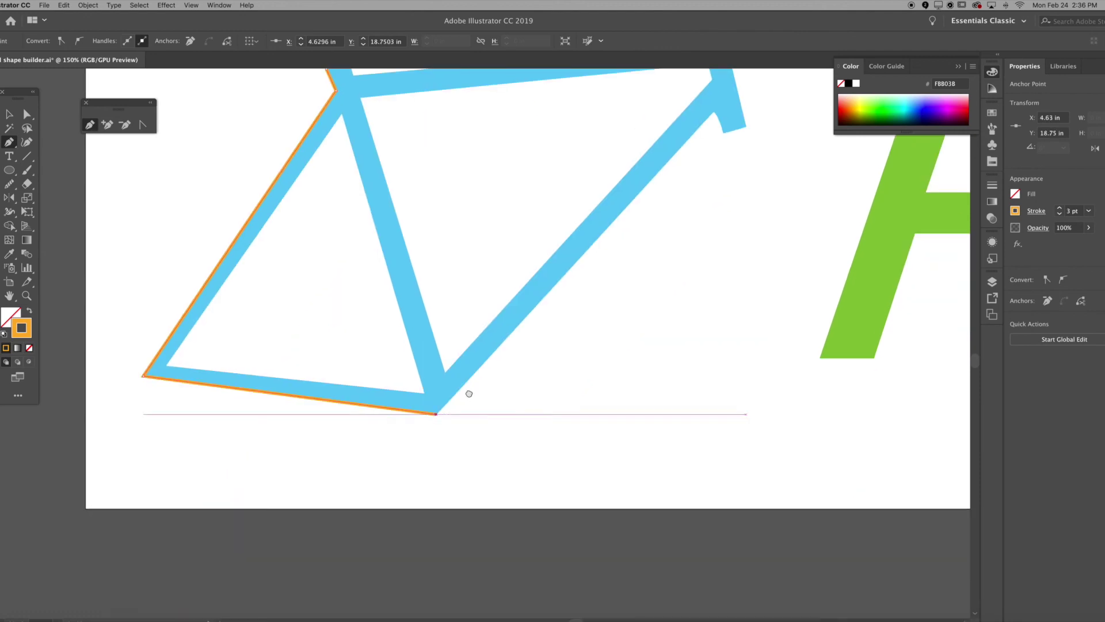
{"action": "scroll", "coordinate": [469, 390], "scroll_direction": "up", "scroll_amount": 3}
{"action": "scroll", "coordinate": [468, 389], "scroll_direction": "right", "scroll_amount": 3}
{"action": "left_click", "coordinate": [608, 213]}
{"action": "left_click", "coordinate": [619, 233]}
{"action": "left_click", "coordinate": [642, 227]}
{"action": "left_click", "coordinate": [621, 133]}
{"action": "left_click", "coordinate": [593, 140]}
{"action": "left_click", "coordinate": [596, 144]}
{"action": "left_click", "coordinate": [248, 175]}
{"action": "left_click", "coordinate": [242, 158]}
{"action": "left_click", "coordinate": [222, 169]}
Trace the rear triangular opening of the bicycle frame as a separate closed path
{"action": "left_click", "coordinate": [320, 496]}
{"action": "left_click", "coordinate": [63, 467]}
{"action": "left_click", "coordinate": [238, 213]}
Trace the front opening between the top tube, head tube, down tube and seat tube as a closed path, and deselect it
{"action": "left_click", "coordinate": [257, 199]}
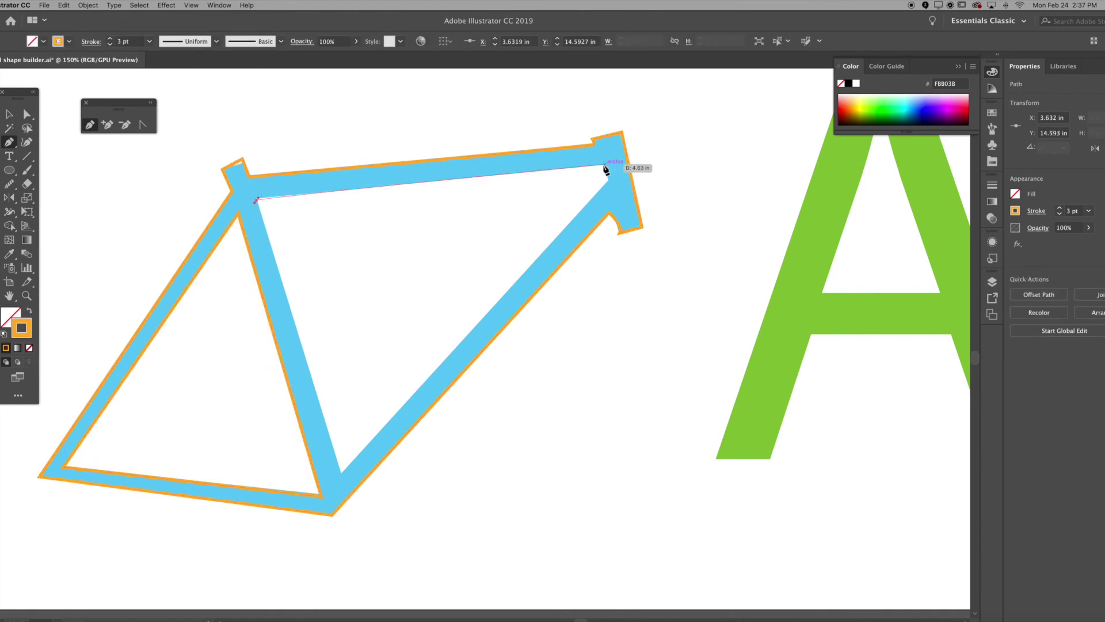
{"action": "left_click", "coordinate": [604, 166]}
{"action": "left_click", "coordinate": [608, 178]}
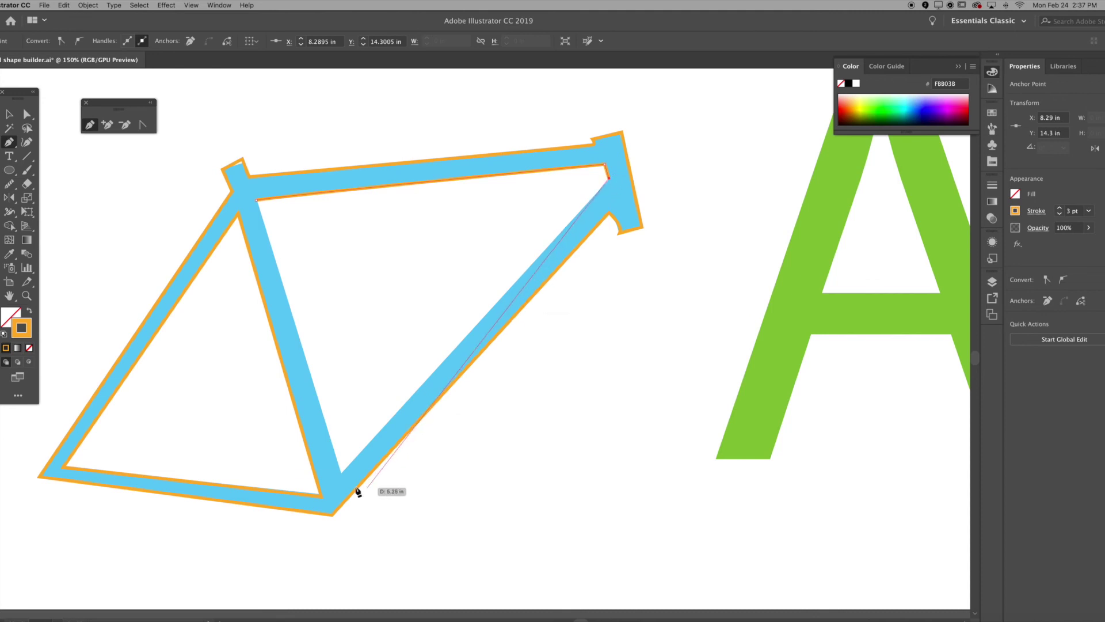
{"action": "left_click", "coordinate": [343, 474]}
{"action": "left_click", "coordinate": [258, 199]}
{"action": "key", "text": "v"}
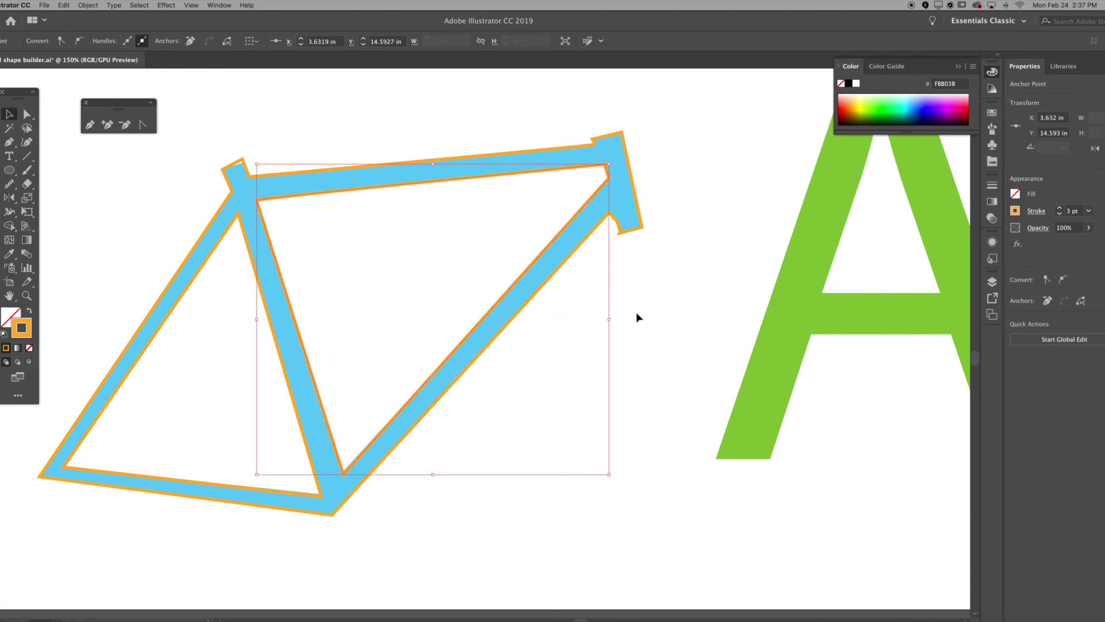
{"action": "left_click", "coordinate": [699, 323]}
Select all three traced bicycle frame paths and move them together onto the empty pasteboard beside the artboard
{"action": "left_click_drag", "start_coordinate": [128, 181], "coordinate": [471, 372]}
{"action": "scroll", "coordinate": [610, 268], "scroll_direction": "down", "scroll_amount": 3}
{"action": "scroll", "coordinate": [610, 267], "scroll_direction": "left", "scroll_amount": 5}
{"action": "left_click_drag", "start_coordinate": [610, 257], "coordinate": [209, 383]}
{"action": "left_click_drag", "start_coordinate": [210, 383], "coordinate": [256, 471]}
{"action": "left_click_drag", "start_coordinate": [257, 471], "coordinate": [390, 419]}
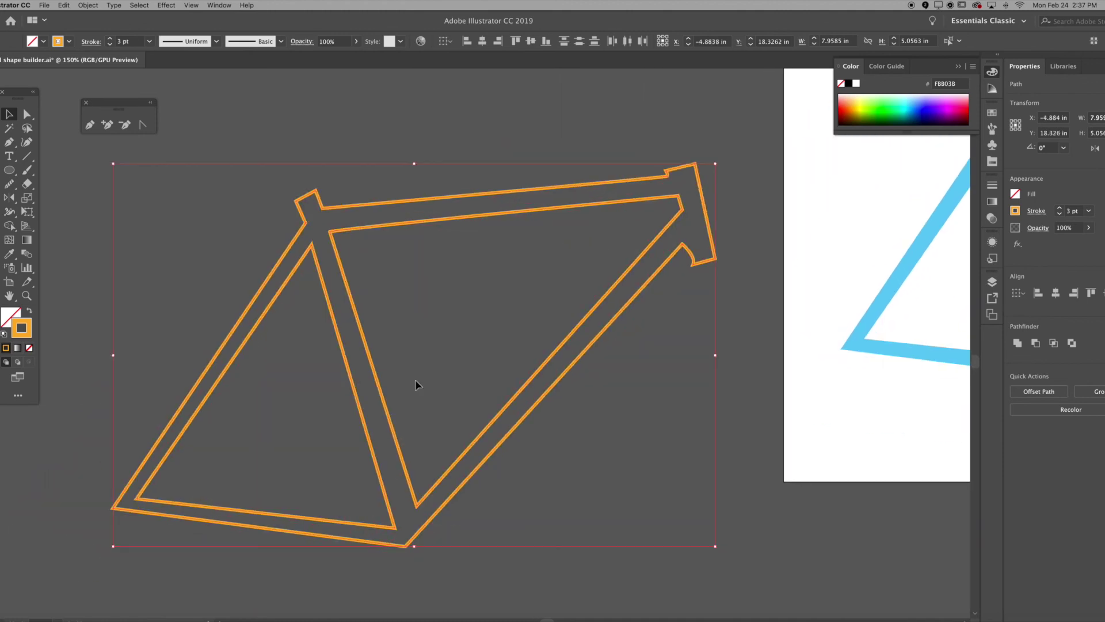
Try filling only the outer frame outline with the light orange of its stroke, and undo the fill
{"action": "left_click", "coordinate": [456, 147]}
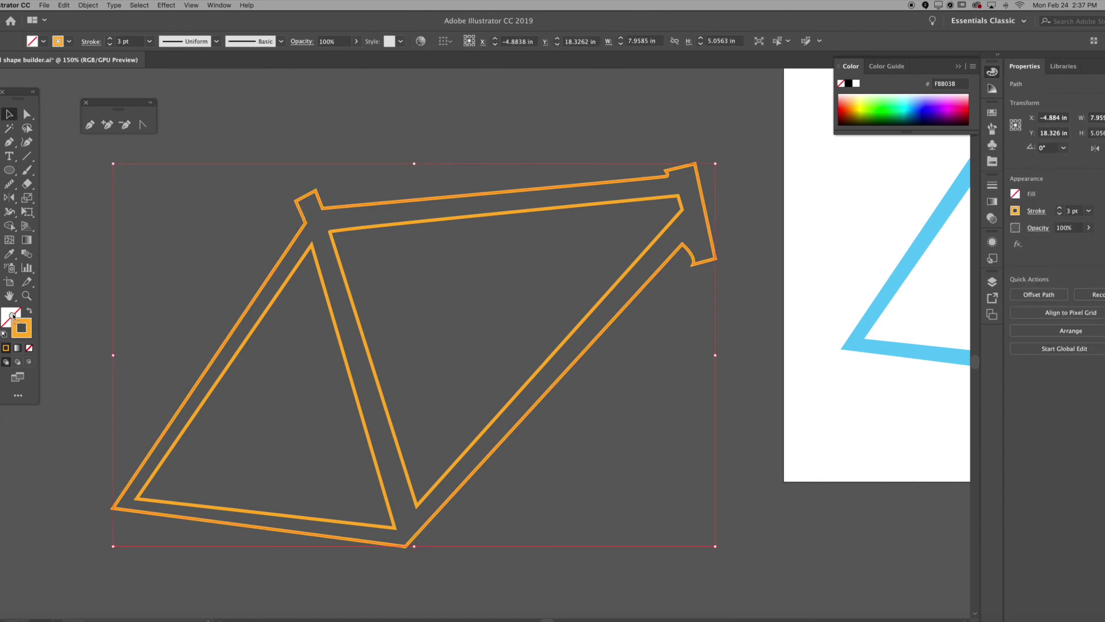
{"action": "left_click_drag", "start_coordinate": [13, 316], "coordinate": [12, 315]}
{"action": "left_click", "coordinate": [106, 265]}
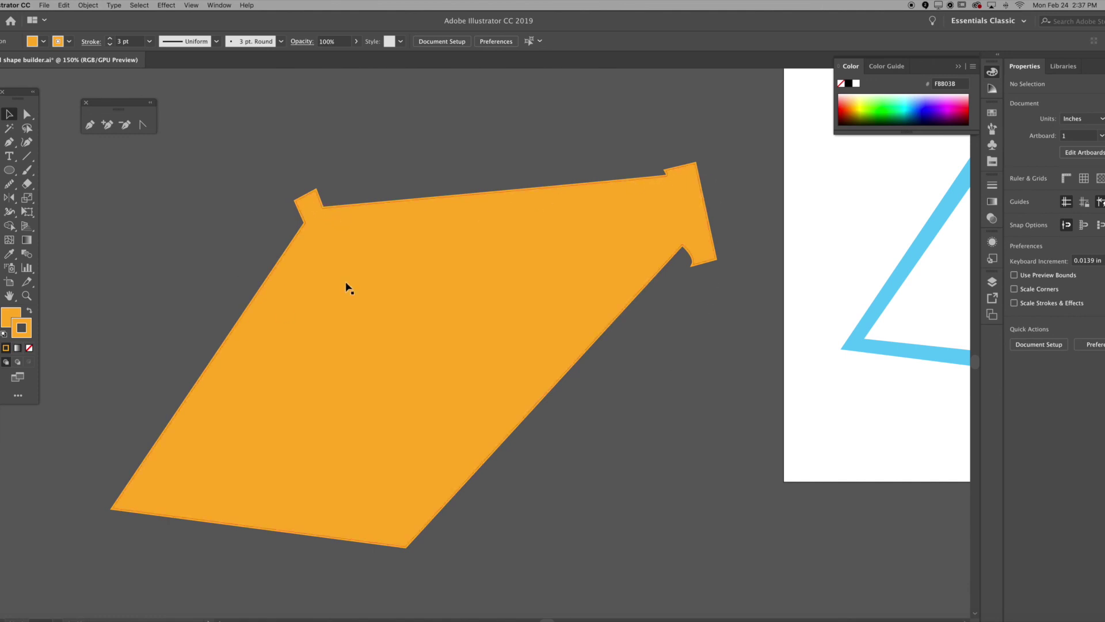
{"action": "key", "text": "super+z"}
Select the outline and both openings and use the Shape Builder tool to separate the frame tubes from the openings
{"action": "left_click", "coordinate": [579, 439]}
{"action": "left_click_drag", "start_coordinate": [579, 439], "coordinate": [140, 298]}
{"action": "left_click", "coordinate": [8, 227]}
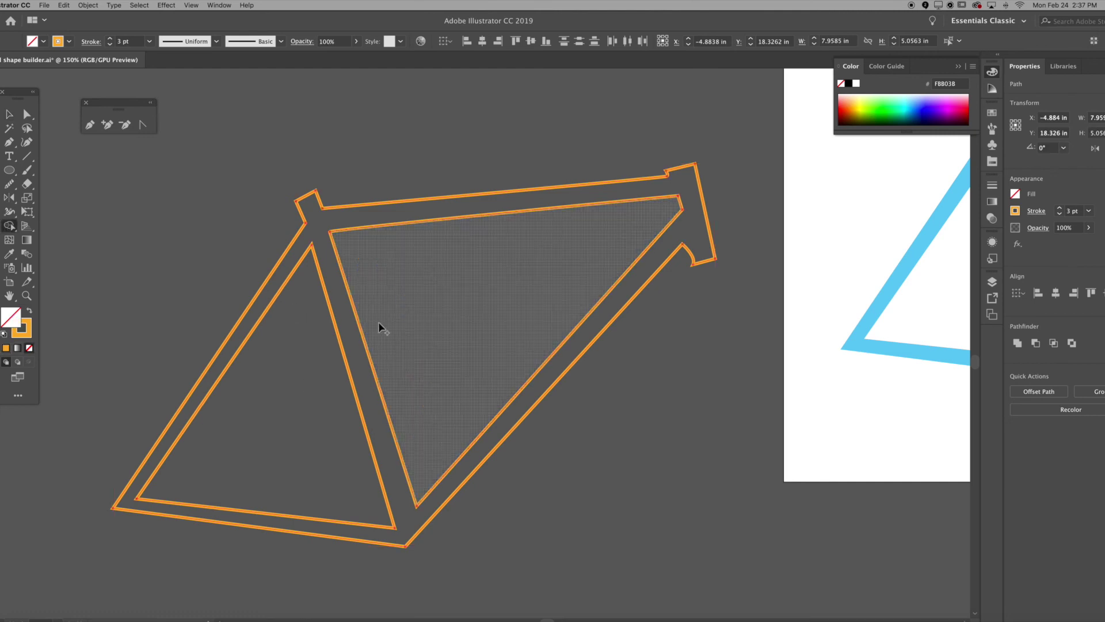
{"action": "left_click", "coordinate": [346, 313]}
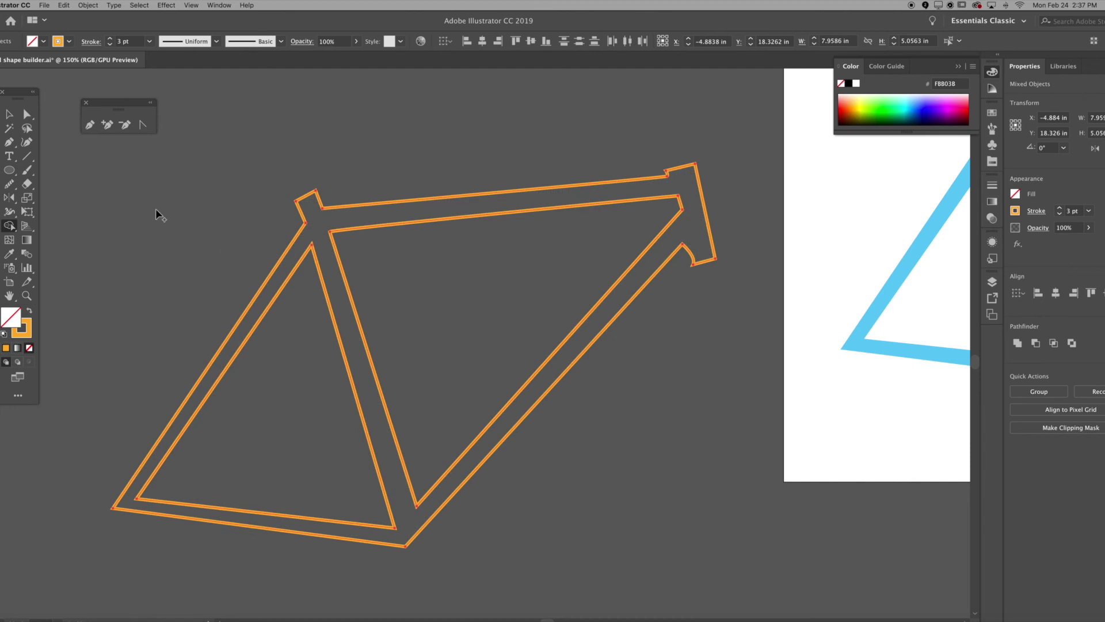
{"action": "left_click", "coordinate": [16, 115]}
{"action": "left_click", "coordinate": [137, 193]}
Move the frame shape away from the two leftover opening shapes and delete both of them
{"action": "key", "text": "super+minus"}
{"action": "key", "text": "super+minus"}
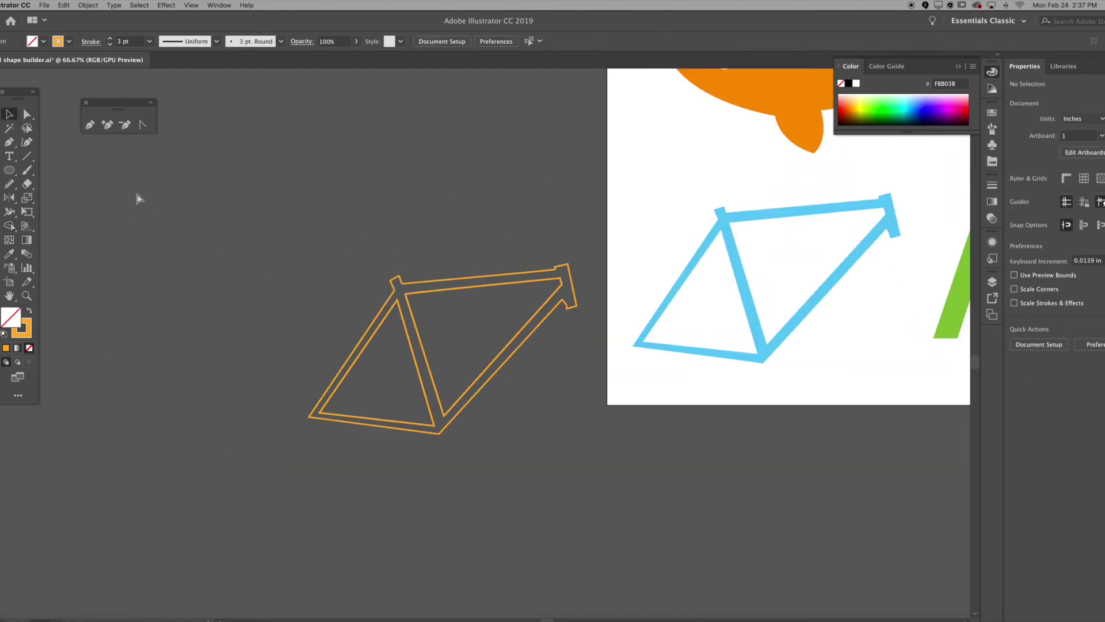
{"action": "left_click_drag", "start_coordinate": [425, 281], "coordinate": [232, 180]}
{"action": "left_click", "coordinate": [471, 290]}
{"action": "key", "text": "Delete"}
{"action": "left_click", "coordinate": [406, 318]}
{"action": "left_click", "coordinate": [407, 323]}
{"action": "left_click", "coordinate": [405, 323]}
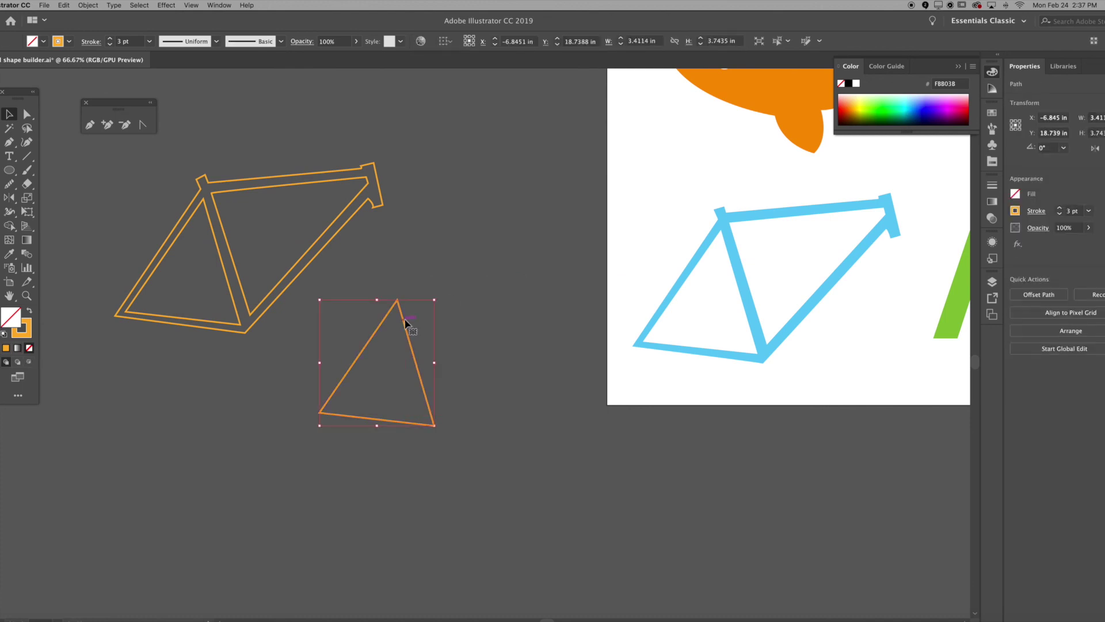
{"action": "key", "text": "Delete"}
Select the separated bicycle frame and fill it with the same light orange as its stroke
{"action": "left_click_drag", "start_coordinate": [407, 323], "coordinate": [160, 148]}
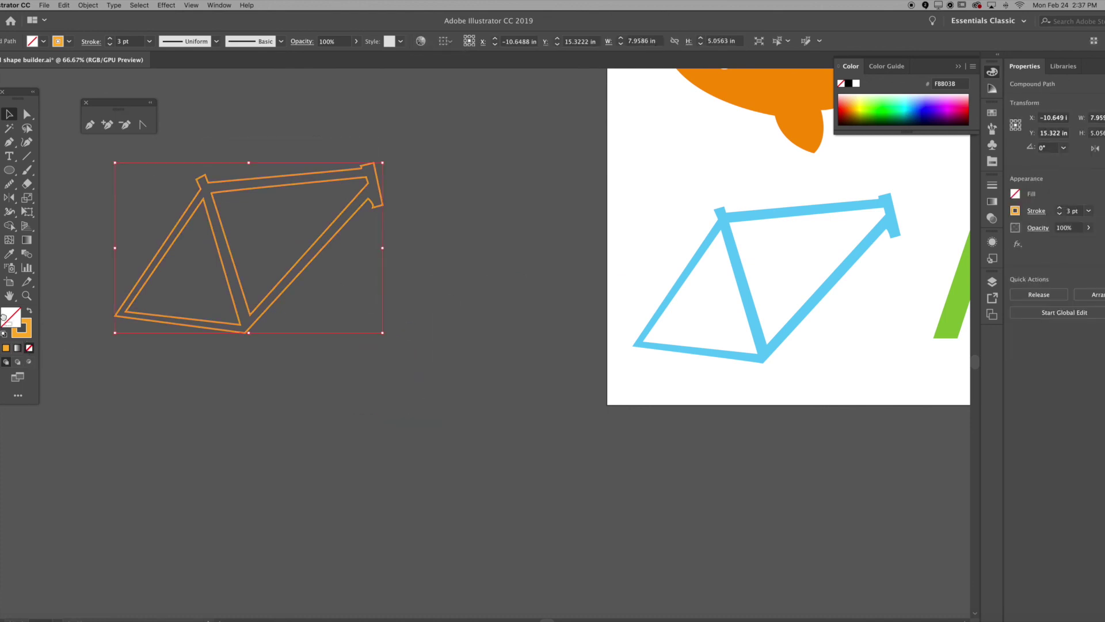
{"action": "left_click_drag", "start_coordinate": [3, 317], "coordinate": [6, 318]}
{"action": "left_click", "coordinate": [138, 358]}
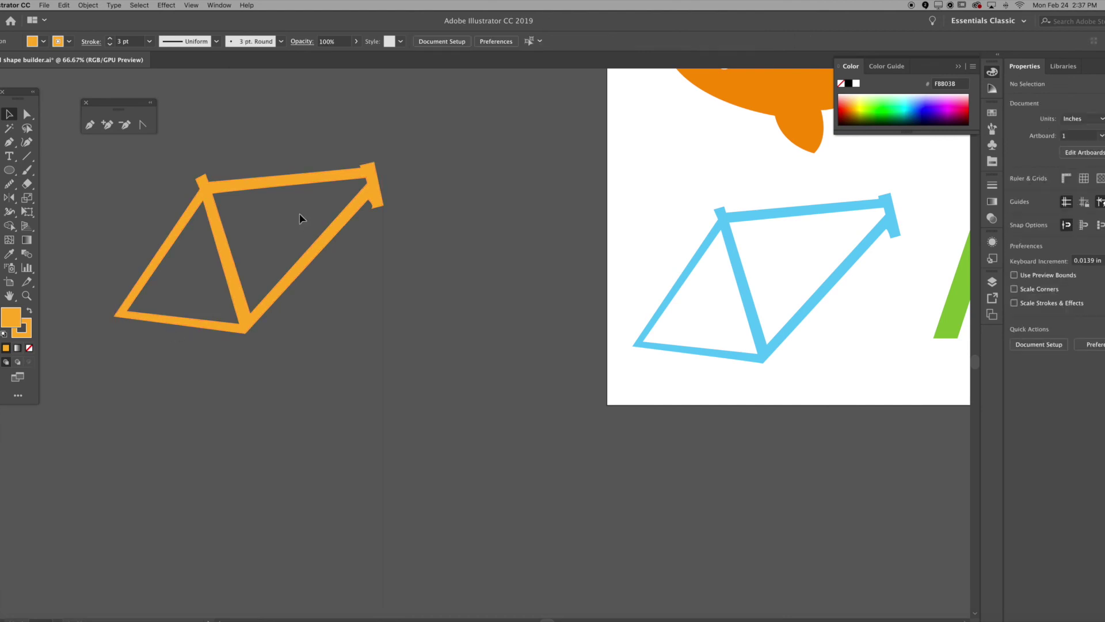
Open "THE onwards bike copy copy.png" from the Desktop to view the complete bicycle artwork, and close that document
{"action": "key", "text": "super+o"}
{"action": "scroll", "coordinate": [614, 270], "scroll_direction": "down", "scroll_amount": 3}
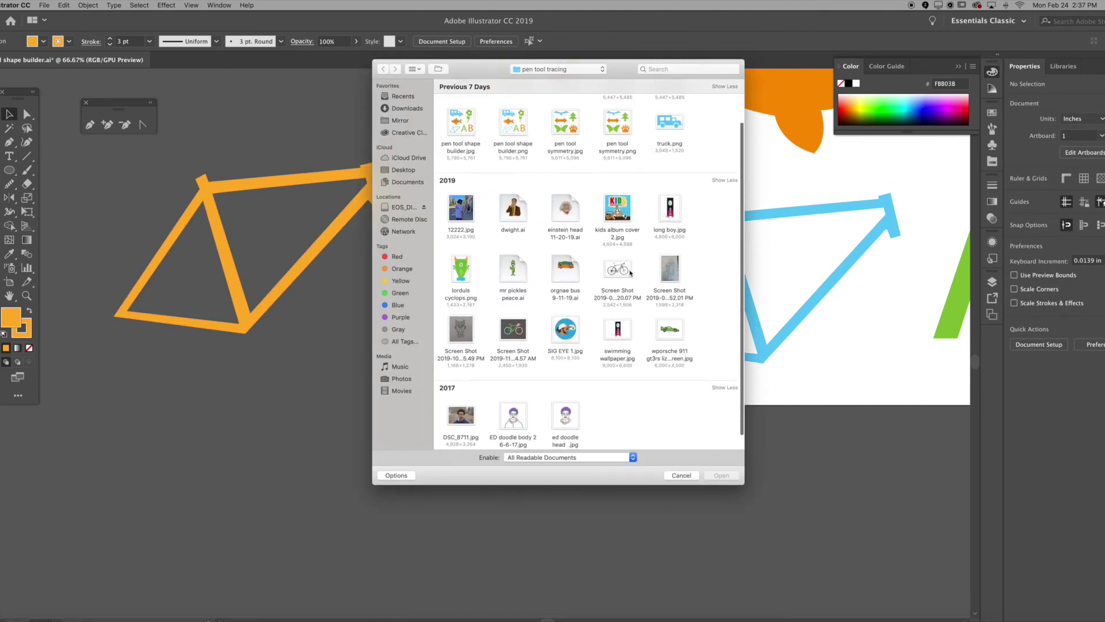
{"action": "scroll", "coordinate": [614, 270], "scroll_direction": "up", "scroll_amount": 3}
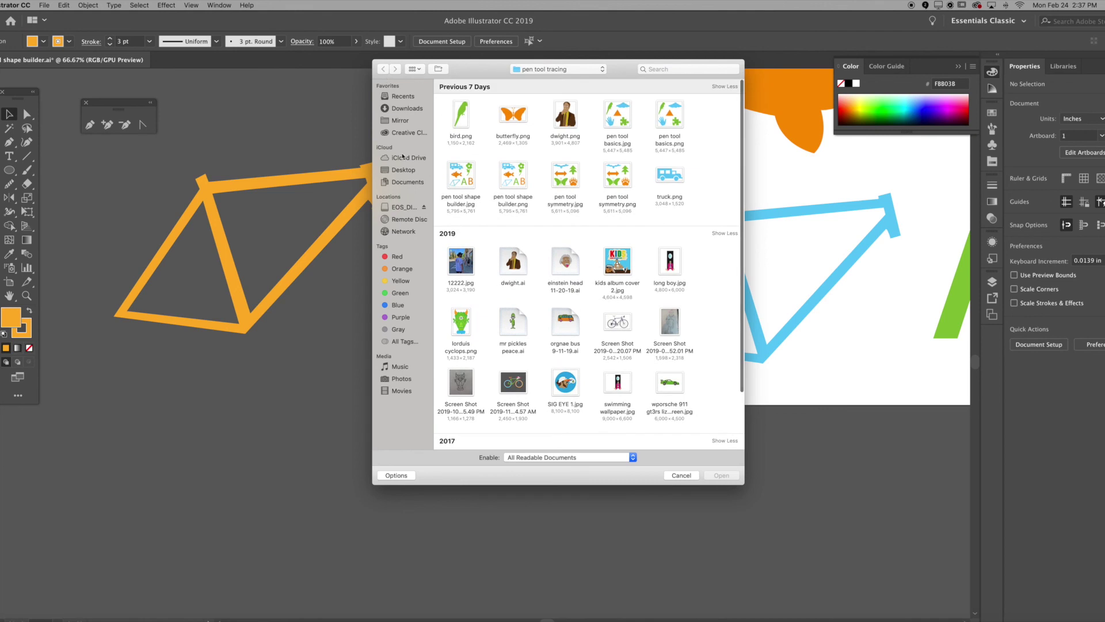
{"action": "left_click", "coordinate": [402, 170]}
{"action": "scroll", "coordinate": [563, 219], "scroll_direction": "down", "scroll_amount": 5}
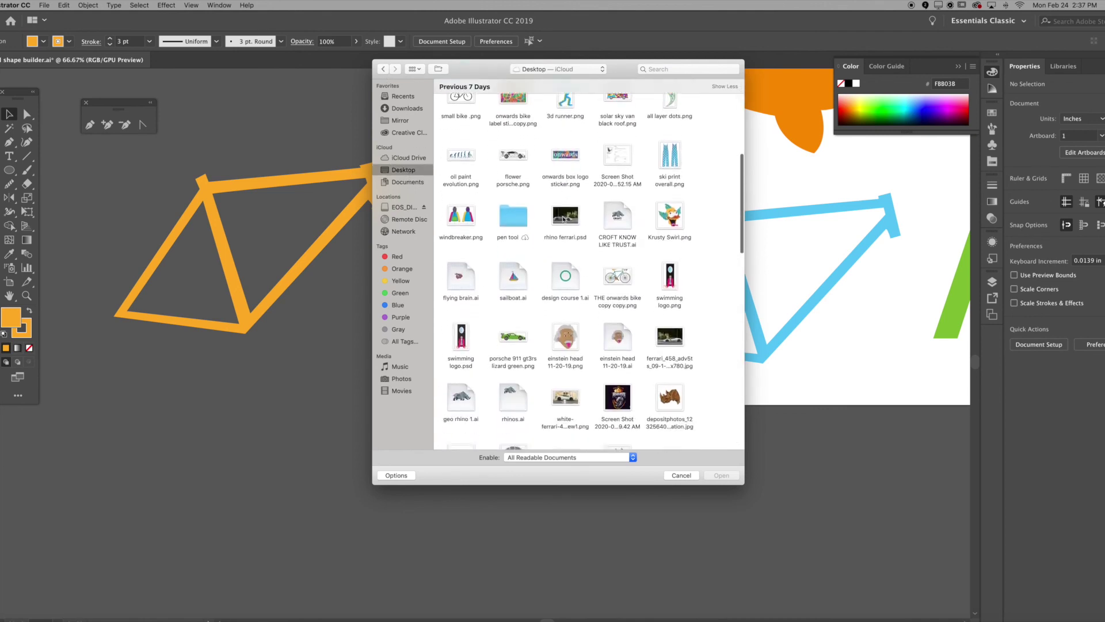
{"action": "scroll", "coordinate": [570, 220], "scroll_direction": "down", "scroll_amount": 3}
{"action": "left_click", "coordinate": [615, 208]}
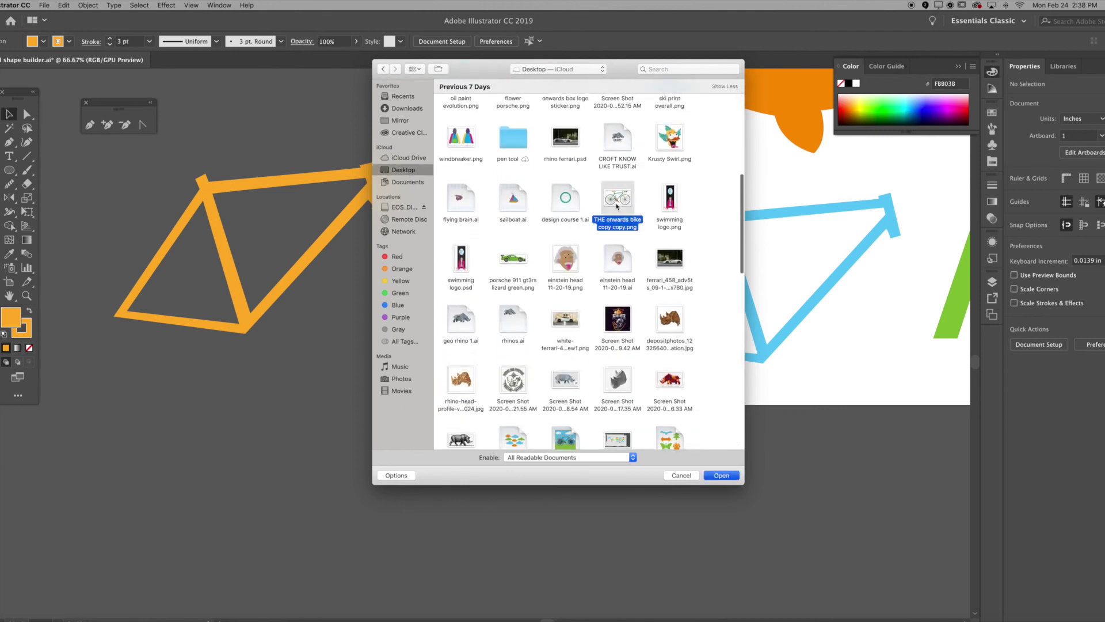
{"action": "double_click", "coordinate": [617, 206]}
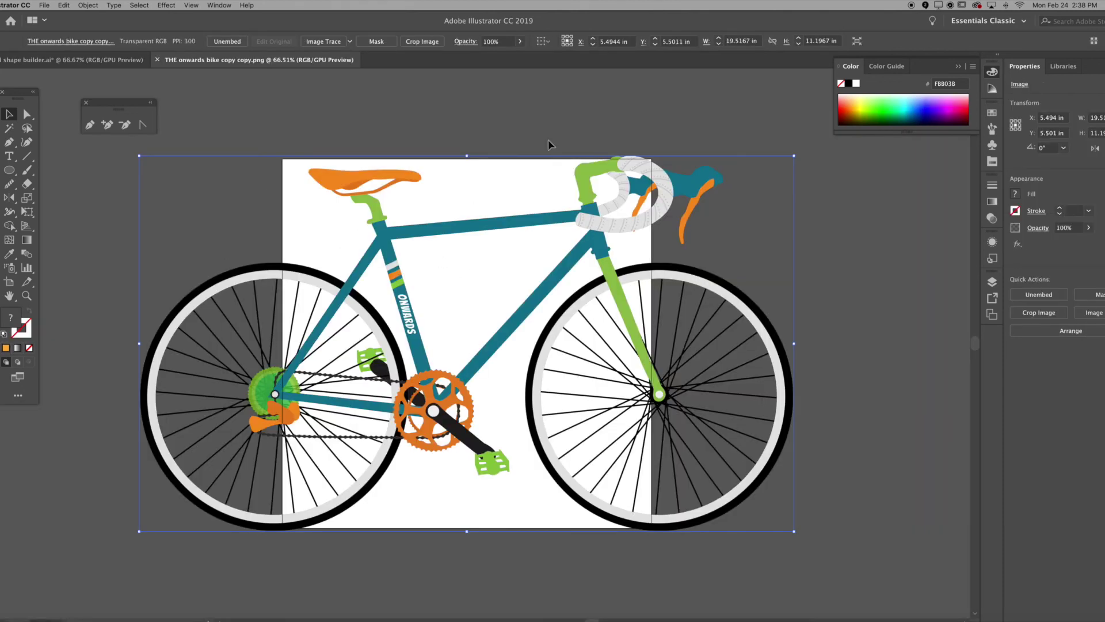
{"action": "left_click", "coordinate": [158, 60]}
Delete the finished bicycle frame, car and flower tracings from the pasteboard around the artboard
{"action": "left_click_drag", "start_coordinate": [513, 198], "coordinate": [343, 300]}
{"action": "key", "text": "super+minus"}
{"action": "key", "text": "super+minus"}
{"action": "key", "text": "super+minus"}
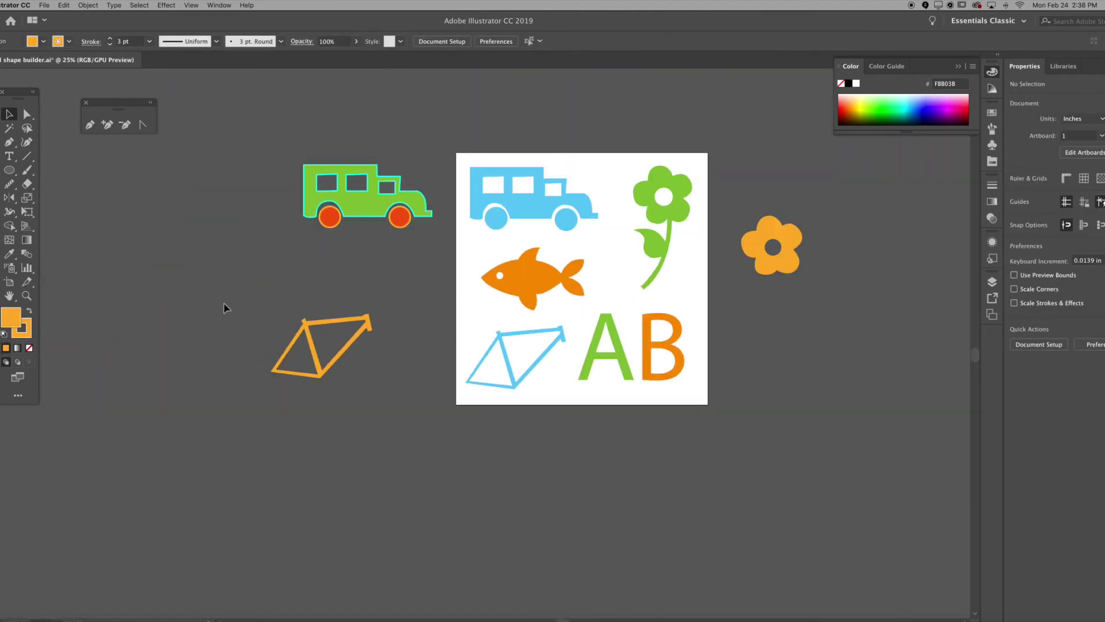
{"action": "left_click_drag", "start_coordinate": [224, 308], "coordinate": [385, 395]}
{"action": "key", "text": "Delete"}
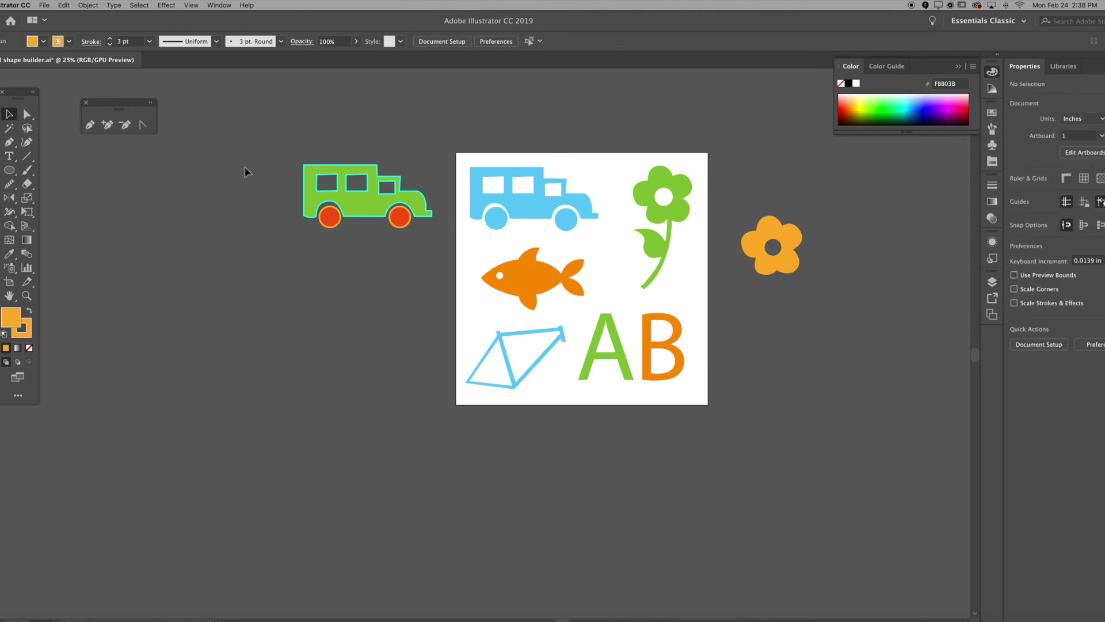
{"action": "left_click_drag", "start_coordinate": [244, 167], "coordinate": [379, 175]}
{"action": "key", "text": "Delete"}
{"action": "left_click_drag", "start_coordinate": [731, 202], "coordinate": [816, 298]}
{"action": "key", "text": "Delete"}
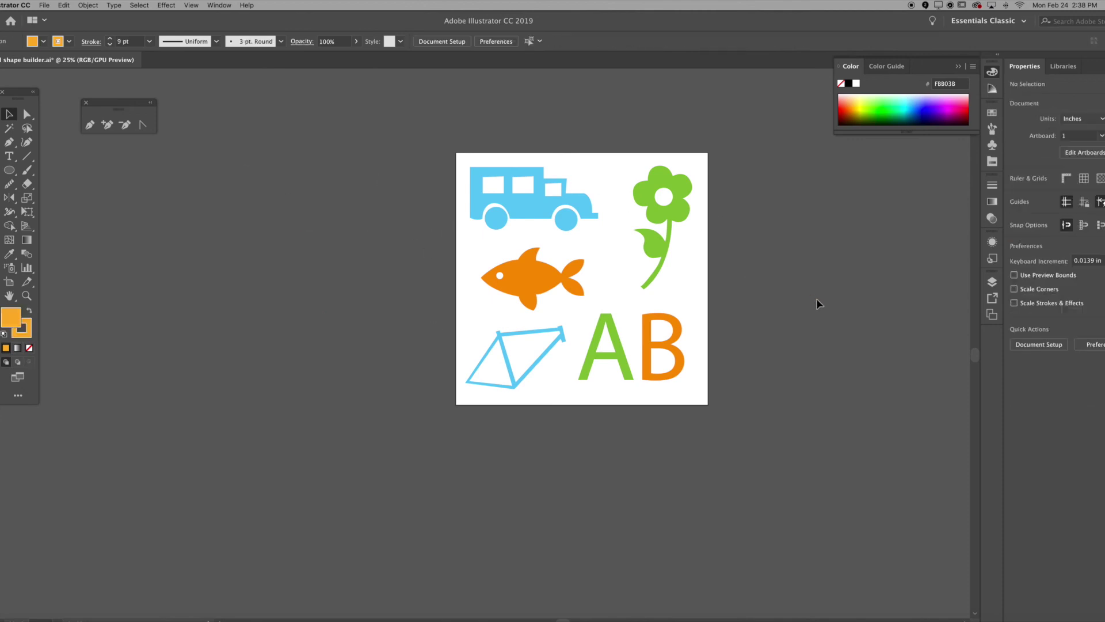
{"action": "scroll", "coordinate": [737, 309], "scroll_direction": "up", "scroll_amount": 3}
{"action": "scroll", "coordinate": [737, 310], "scroll_direction": "right", "scroll_amount": 2}
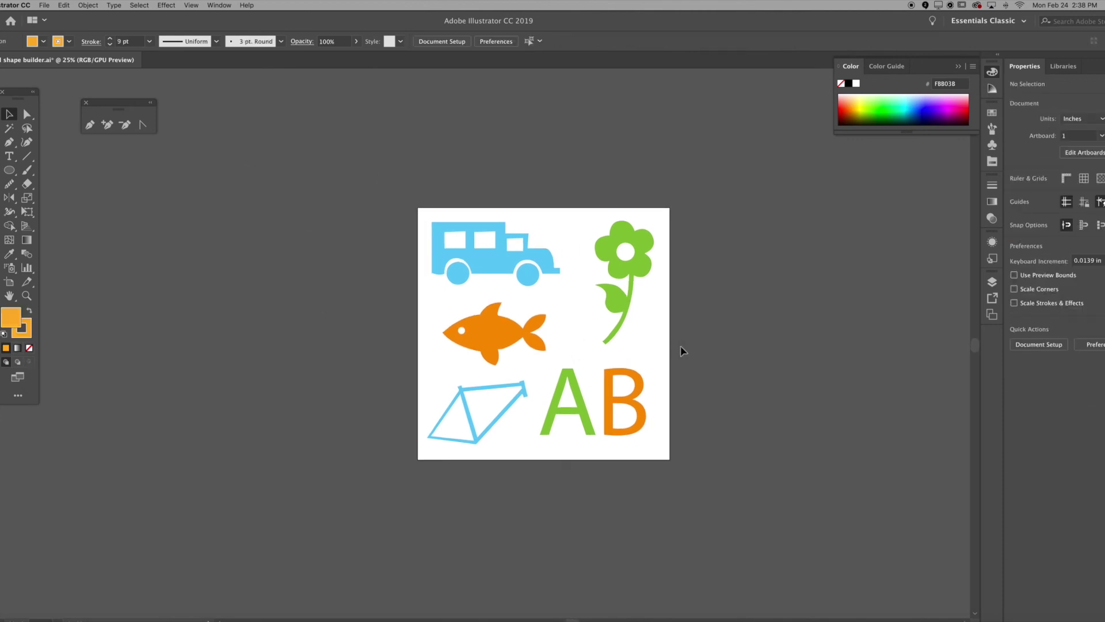